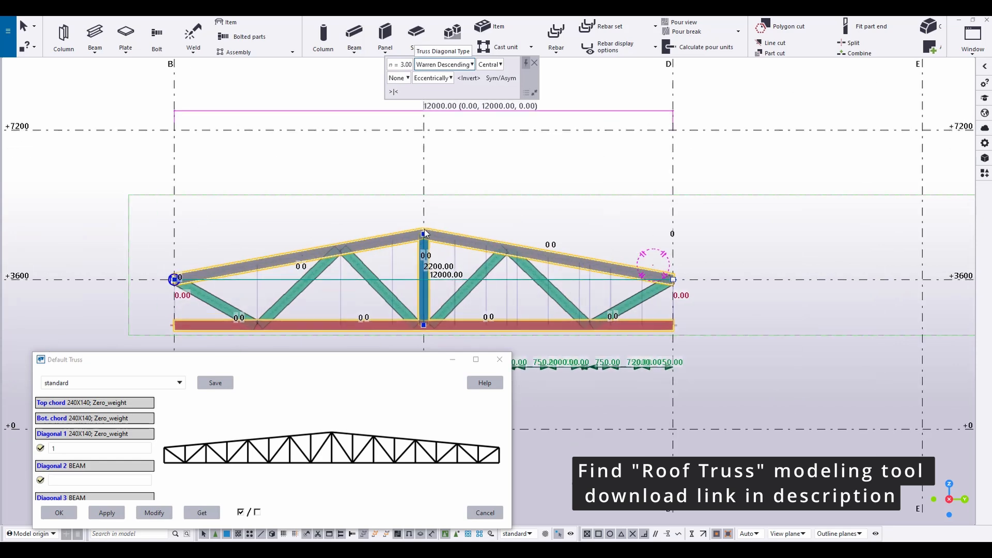
# Raise the roof truss apex at grid C to the +7200 level and close the truss settings.
pyautogui.moveTo(424, 234); pyautogui.dragTo(423, 130)
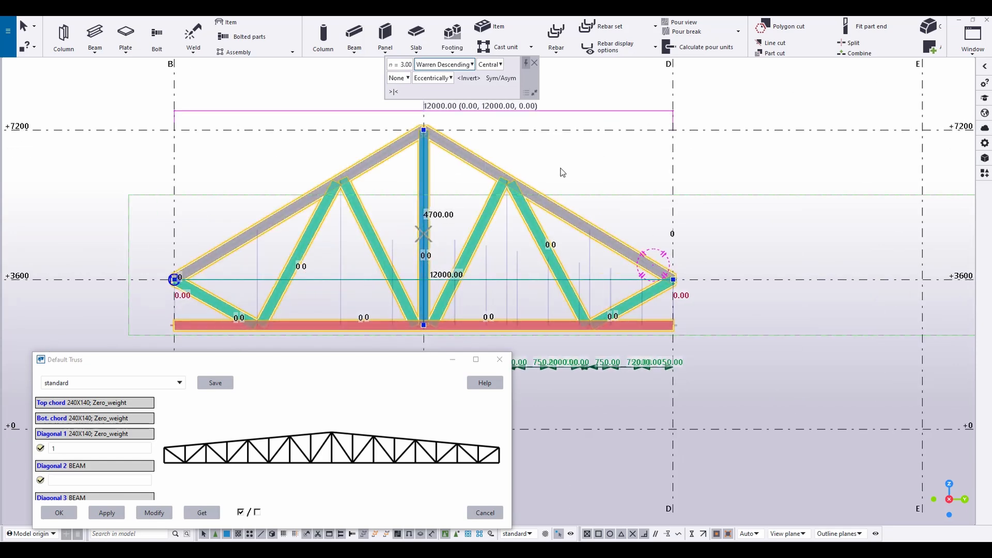
pyautogui.click(544, 211)
pyautogui.click(536, 239)
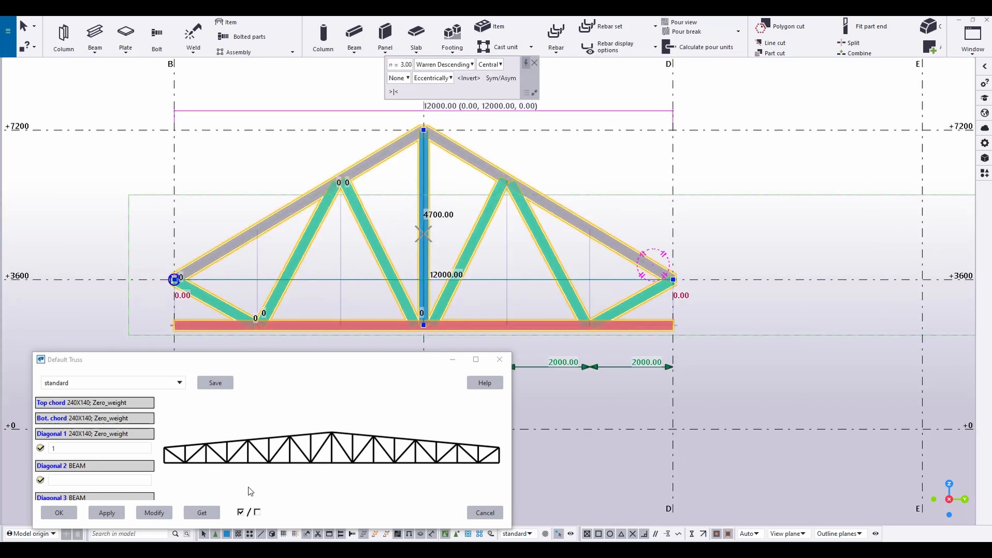
pyautogui.click(202, 513)
pyautogui.click(499, 359)
pyautogui.click(483, 280)
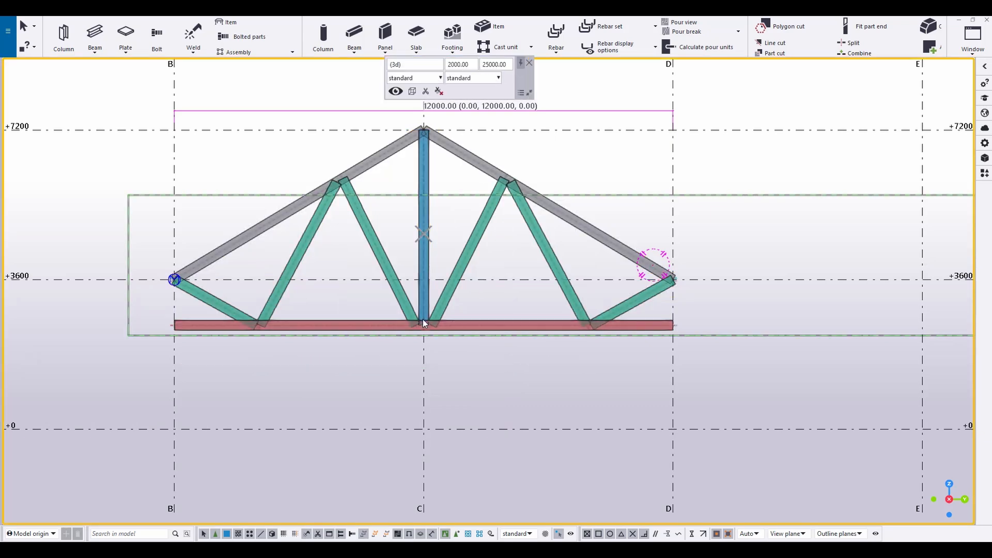
# Set the truss's diagonal type to Pratt and its vertical posts to All.
pyautogui.click(447, 313)
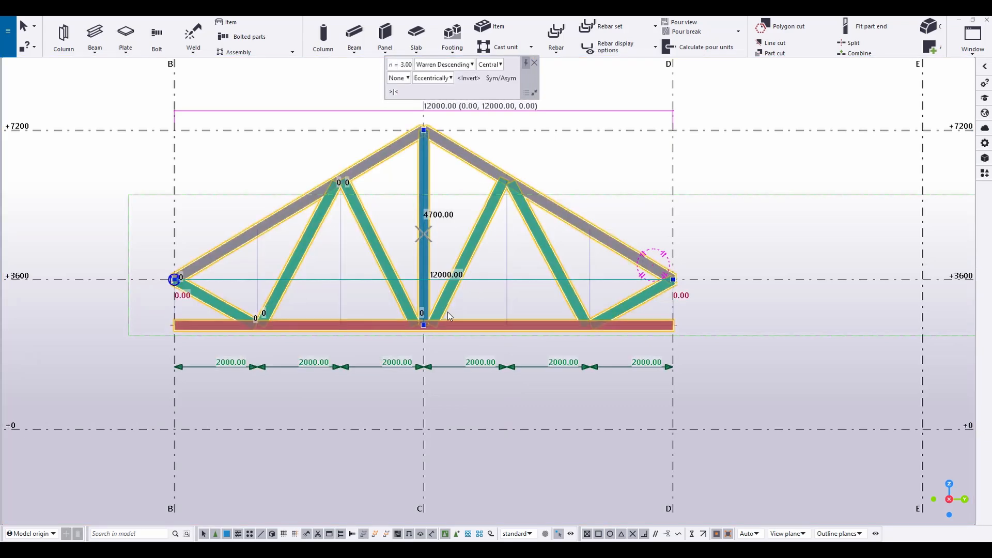
pyautogui.click(450, 64)
pyautogui.click(439, 111)
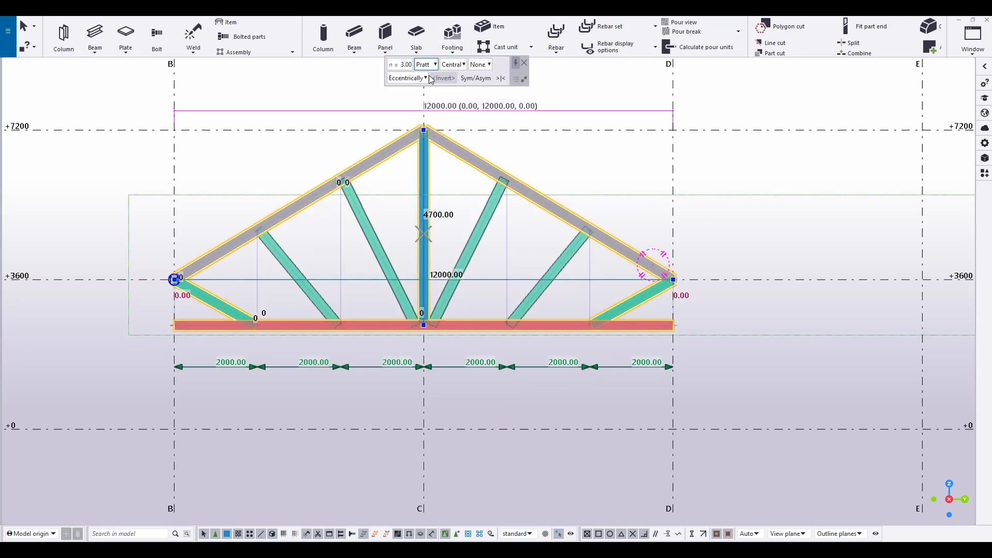
pyautogui.click(489, 65)
pyautogui.click(478, 88)
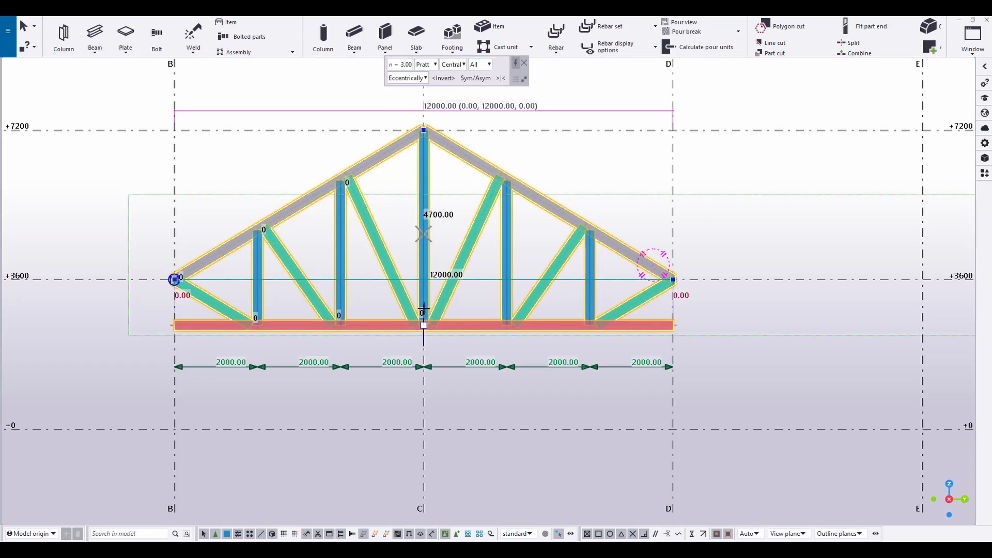
# Raise the truss's bottom chord to the +3600 level so it meets the ends of the top chords.
pyautogui.moveTo(425, 280); pyautogui.dragTo(425, 280)
pyautogui.click(445, 386)
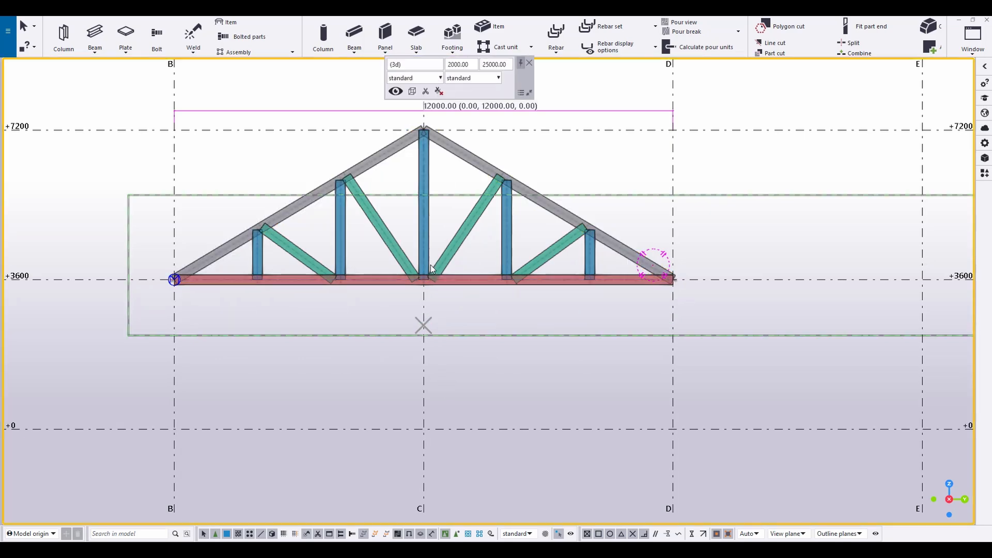
pyautogui.moveTo(430, 264); pyautogui.dragTo(411, 311, button='middle')
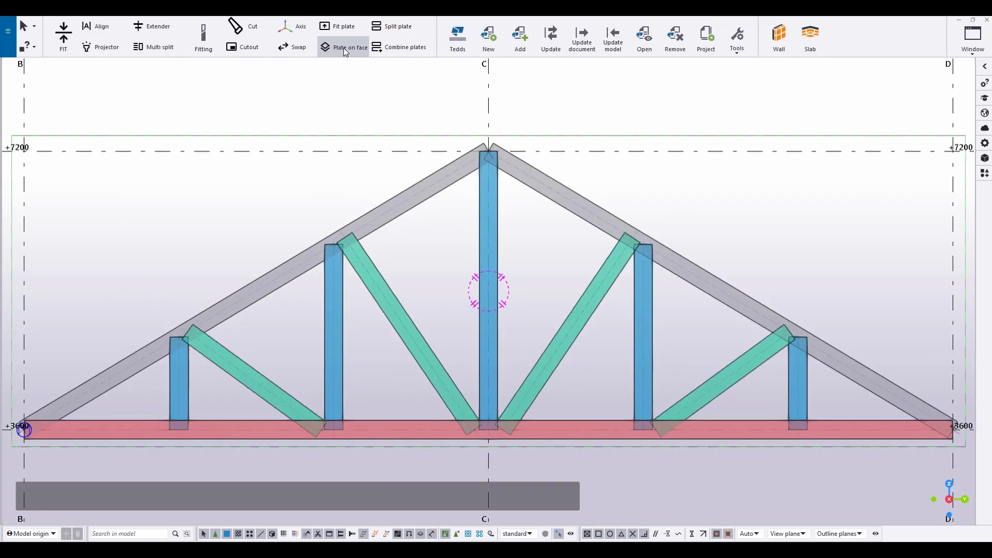
# Create plates with Plate on Face on the centre post, bottom chord and both inner diagonals, using the standard.cpl attributes and zero offsets.
pyautogui.click(345, 47)
pyautogui.scroll(3, 512, 222)
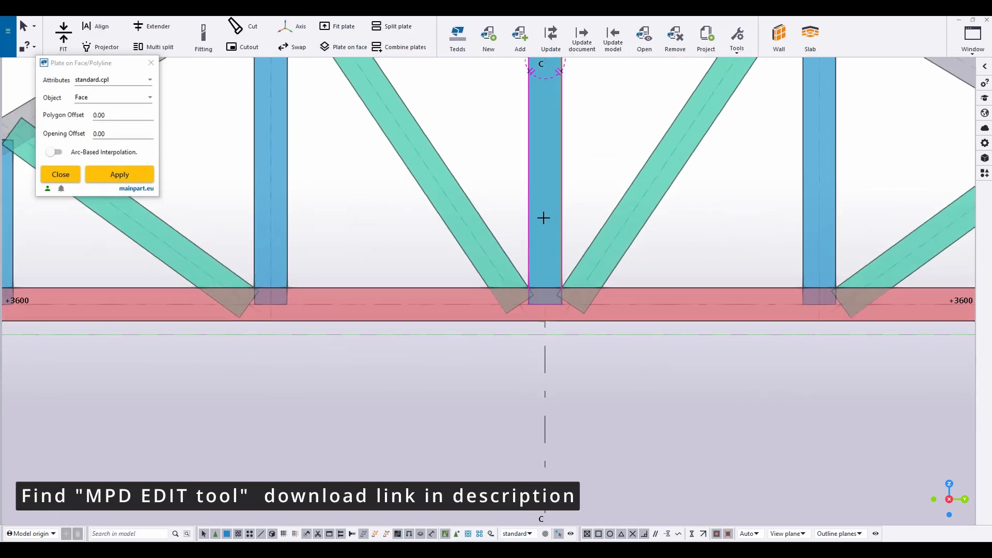
pyautogui.click(561, 239)
pyautogui.click(617, 248)
pyautogui.click(631, 301)
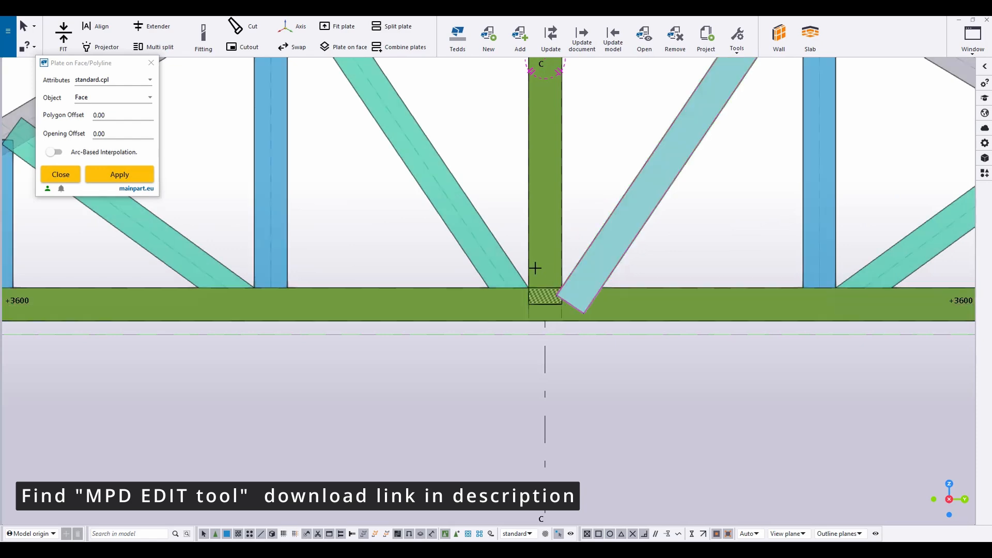
pyautogui.click(466, 227)
pyautogui.rightClick(487, 169)
pyautogui.click(508, 175)
# Examine the contour plate properties of the bottom-chord plate in 3D, and return to the front view of the truss.
pyautogui.doubleClick(536, 191)
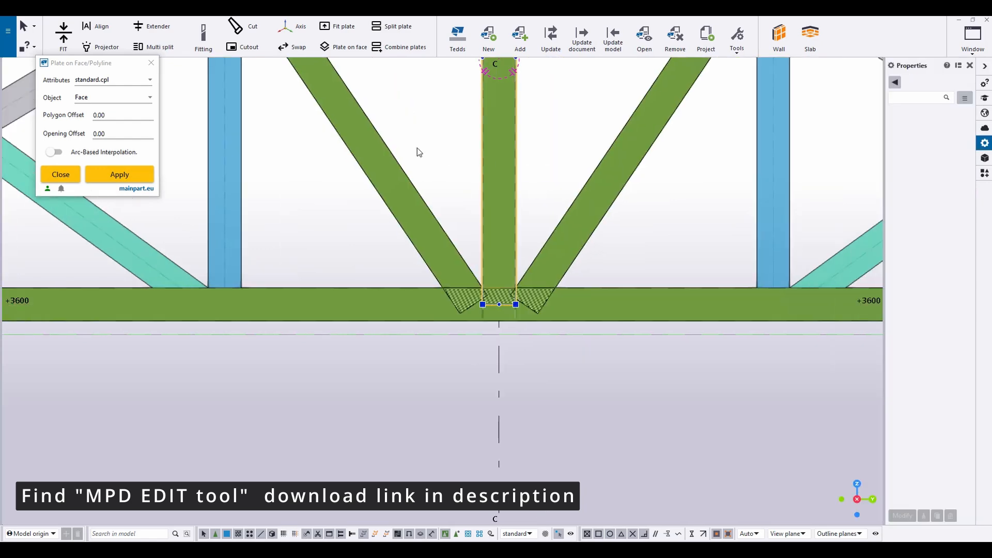
pyautogui.keyDown('ctrl'); pyautogui.moveTo(417, 148); pyautogui.dragTo(544, 179, button='middle'); pyautogui.keyUp('ctrl')
pyautogui.click(579, 276)
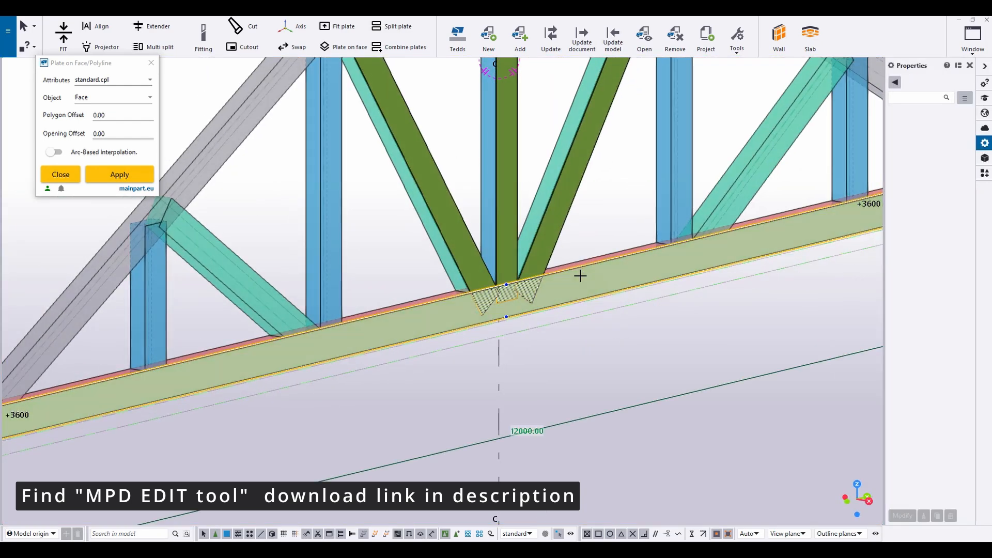
pyautogui.click(584, 279)
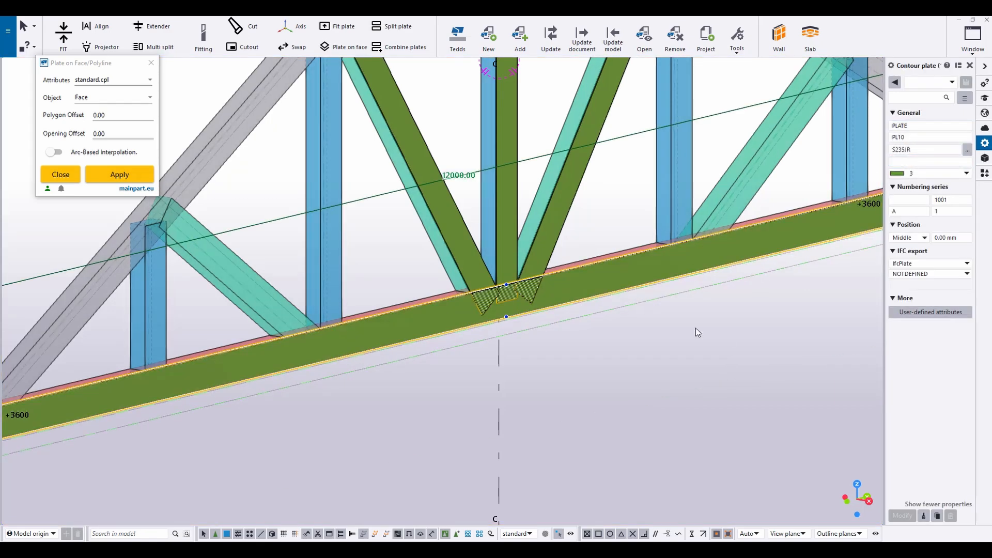
pyautogui.click(659, 386)
pyautogui.hotkey('ctrl', 'p')
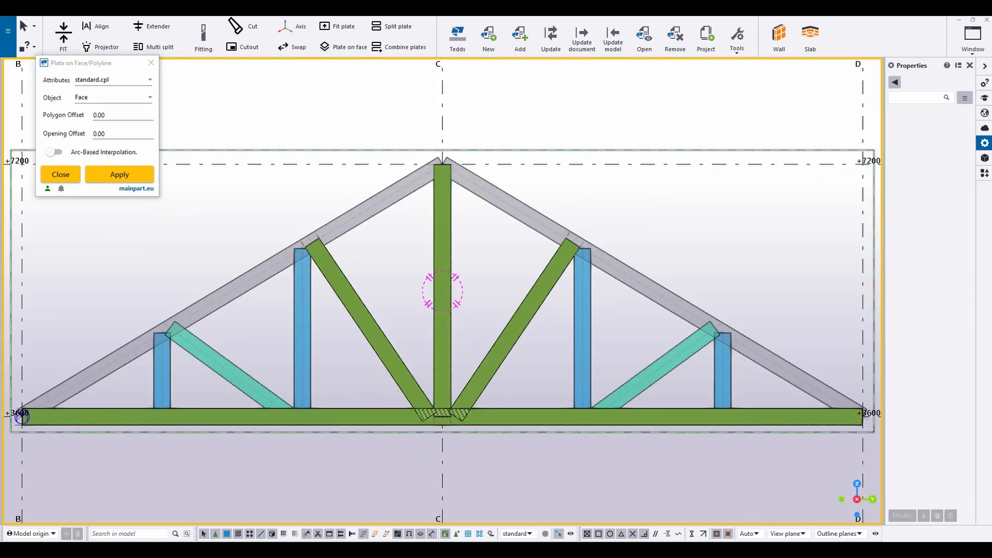
pyautogui.click(976, 68)
# Split the plates on the centre post and both inner diagonals a short distance above the bottom-chord joint.
pyautogui.scroll(5, 458, 359)
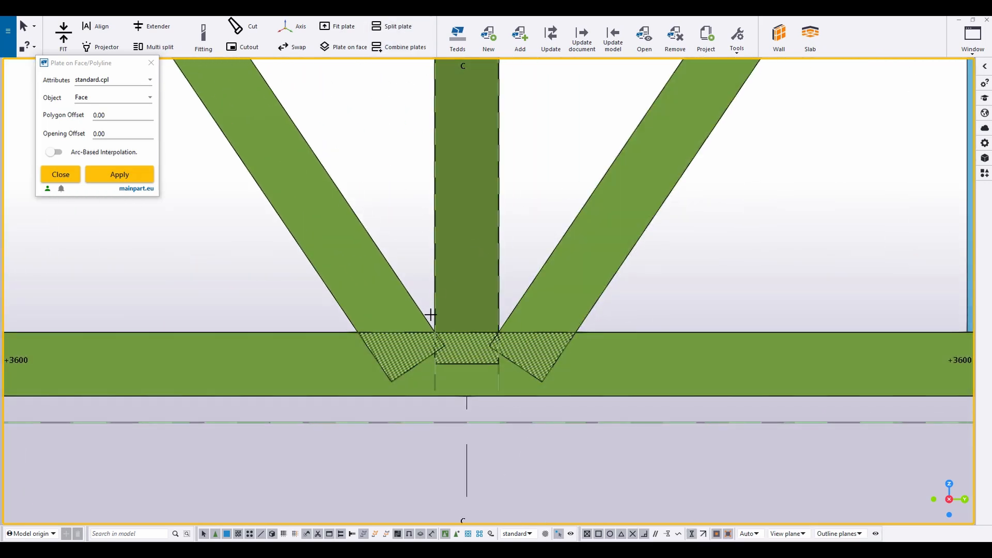
pyautogui.click(434, 333)
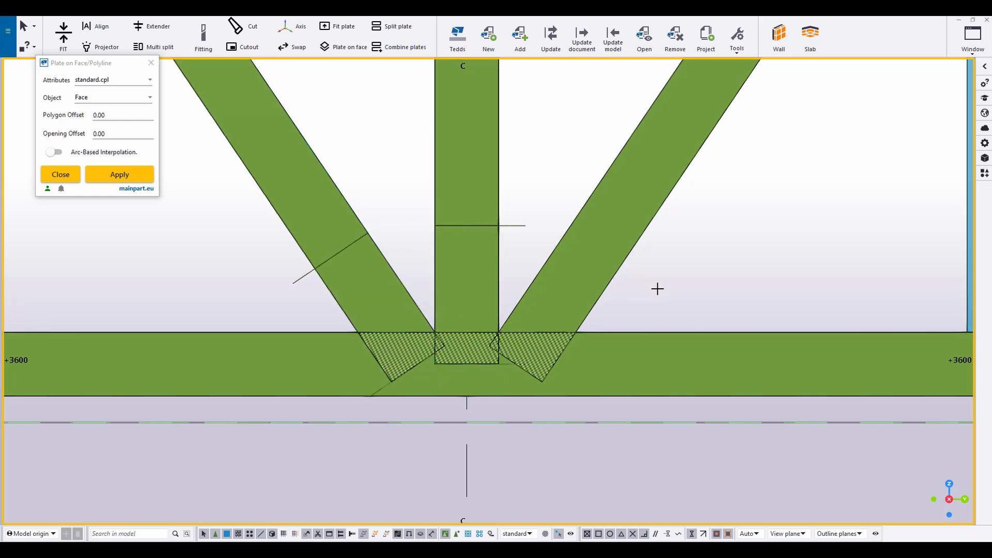
pyautogui.click(498, 333)
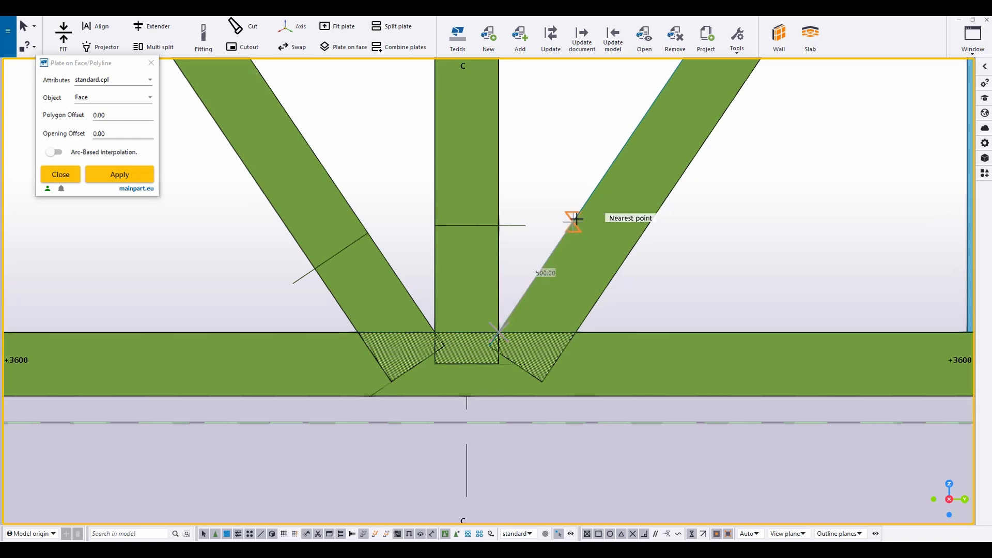
pyautogui.click(565, 233)
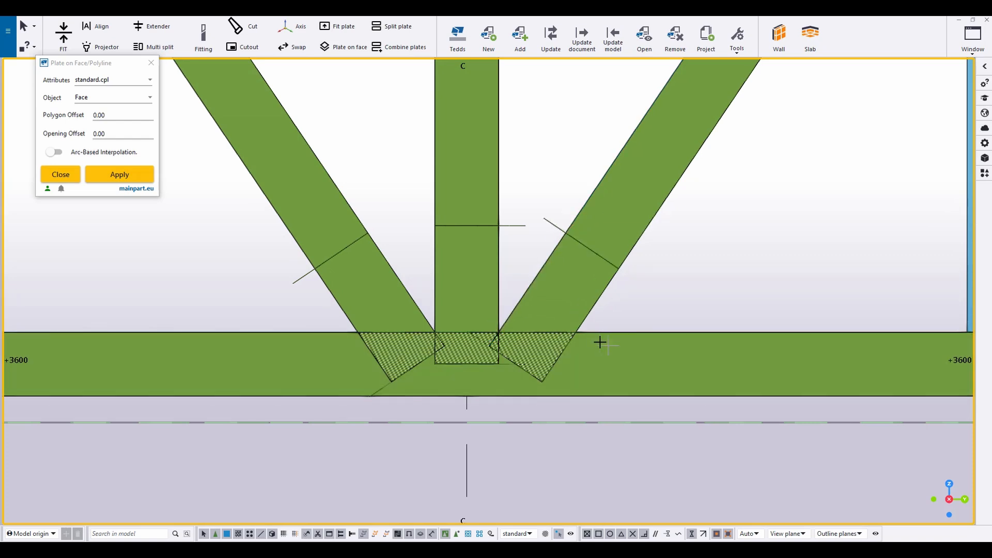
# Split the bottom-chord plate vertically on both sides of the joint, just outside the two inner diagonals.
pyautogui.click(627, 335)
pyautogui.moveTo(256, 341); pyautogui.dragTo(364, 326, button='middle')
pyautogui.click(395, 333)
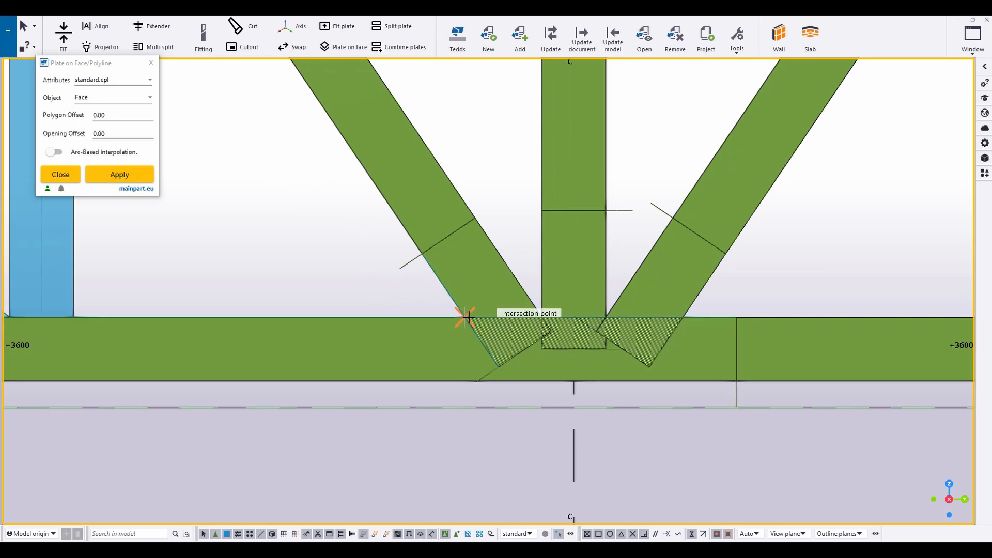
pyautogui.click(466, 317)
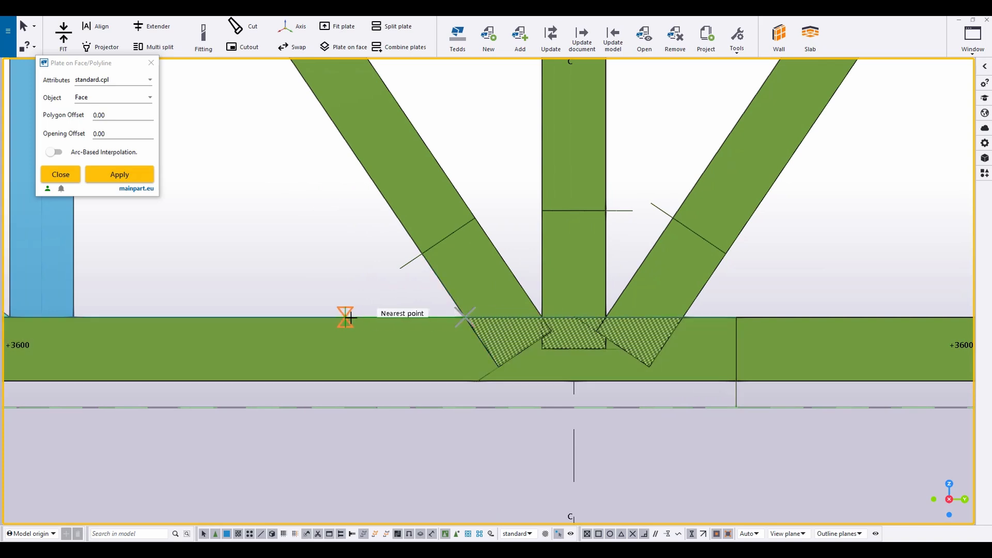
pyautogui.click(412, 367)
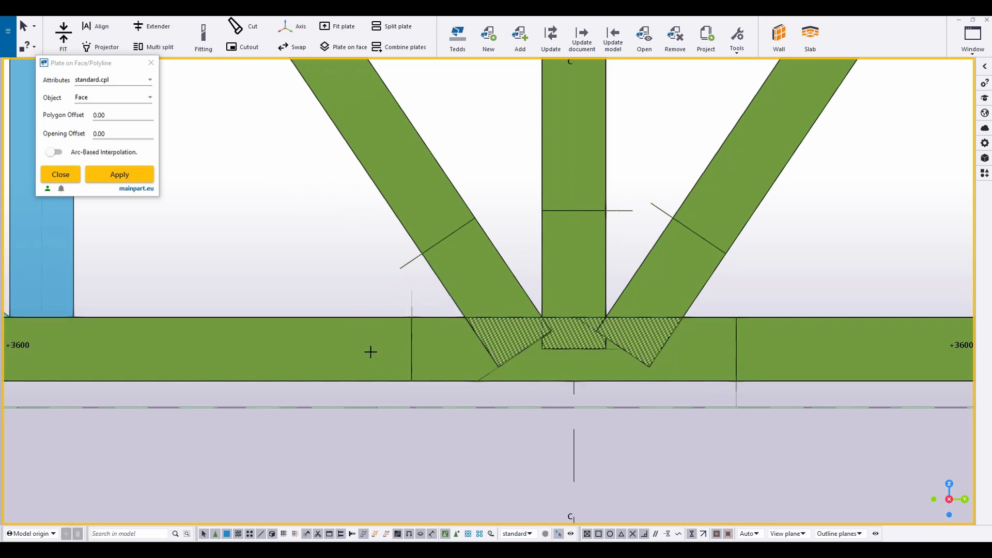
# Split the bottom-chord plate again farther out on both sides, and the post and diagonal plates again higher up.
pyautogui.click(217, 330)
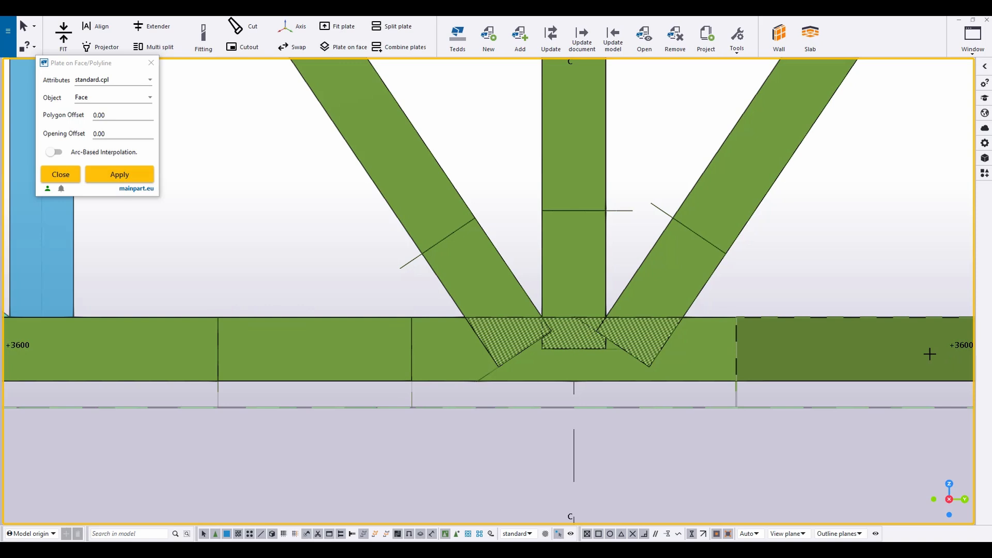
pyautogui.click(894, 357)
pyautogui.moveTo(772, 217); pyautogui.dragTo(646, 219, button='middle')
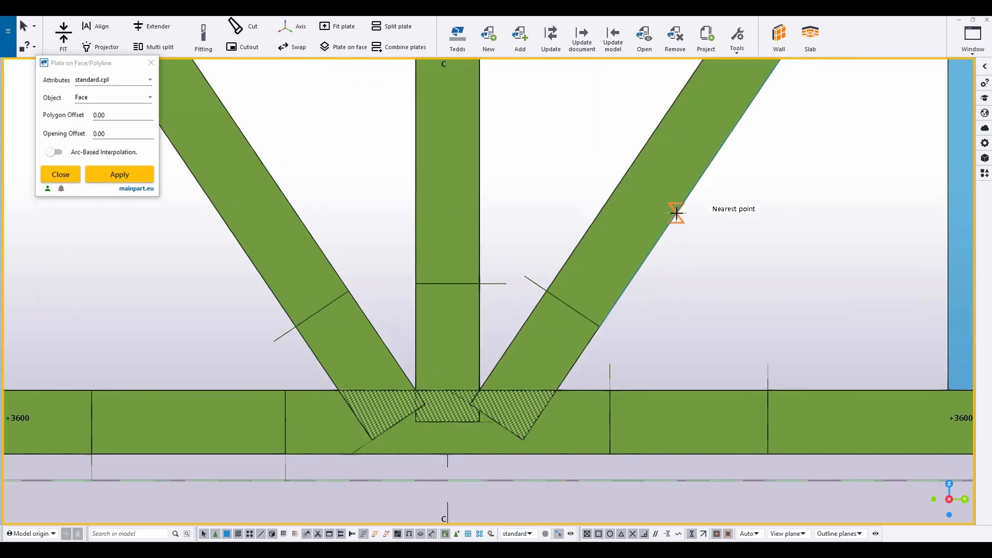
pyautogui.click(482, 185)
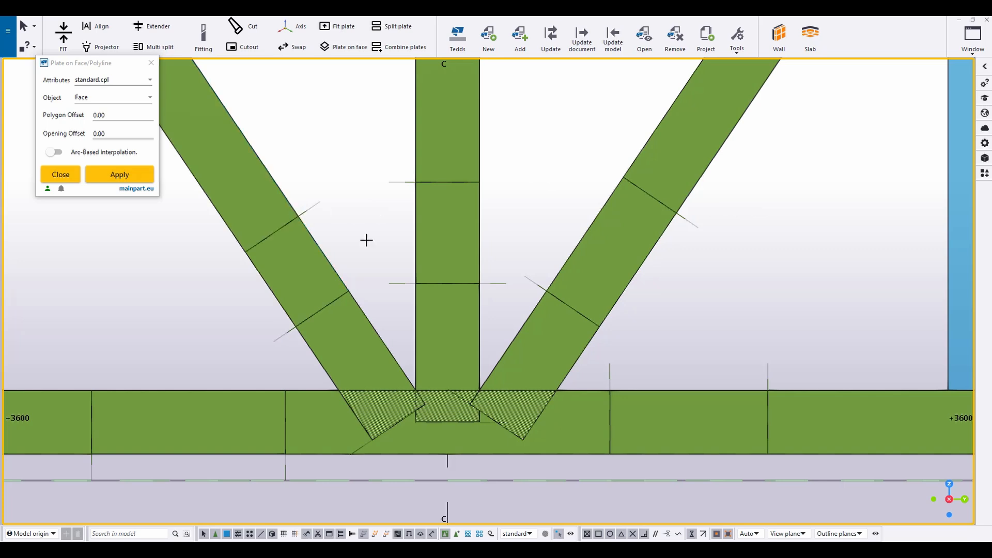
# Delete the middle plate pieces between the split lines on the centre post, both inner diagonals and both sides of the bottom chord.
pyautogui.click(434, 230)
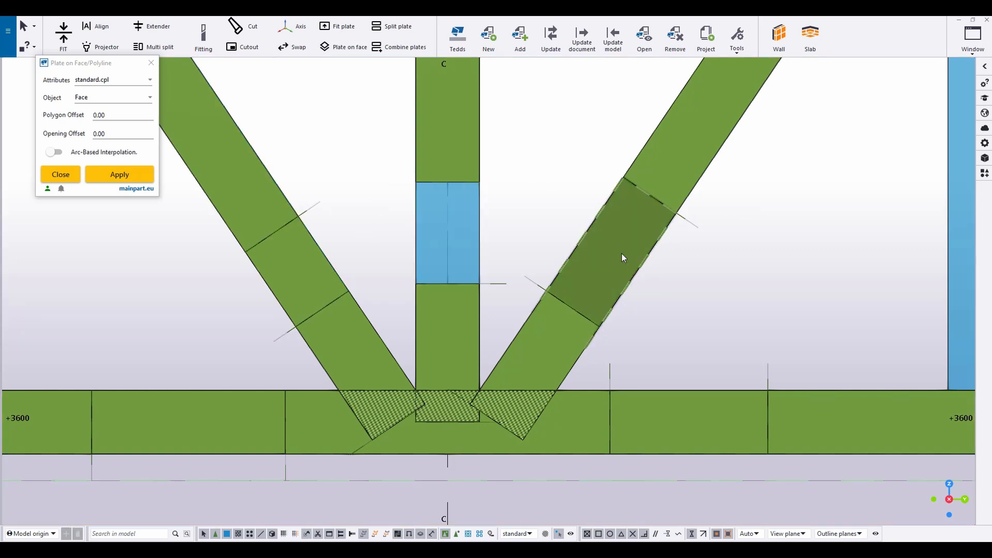
pyautogui.click(627, 261)
pyautogui.click(754, 447)
pyautogui.moveTo(199, 430); pyautogui.dragTo(399, 336, button='middle')
pyautogui.click(399, 337)
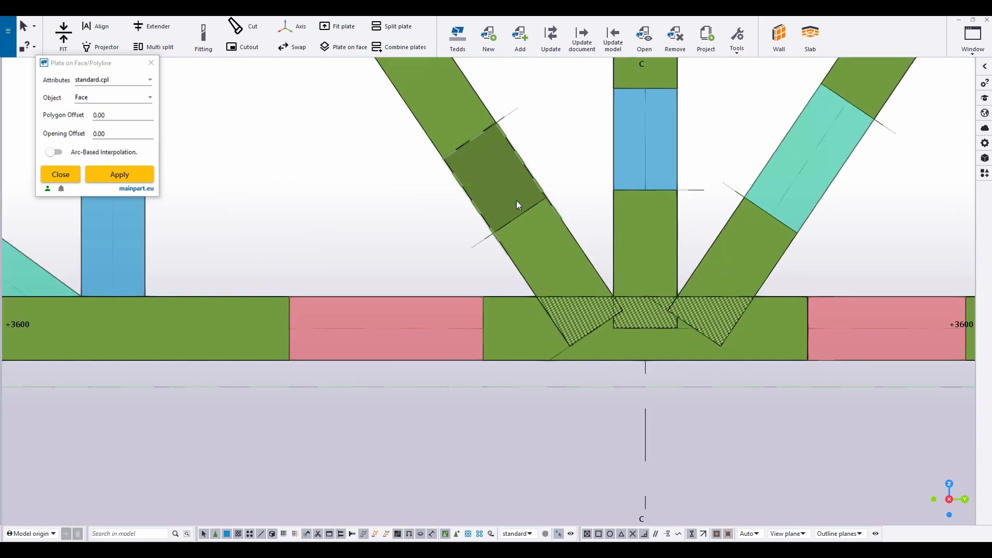
pyautogui.click(515, 204)
pyautogui.press('Escape')
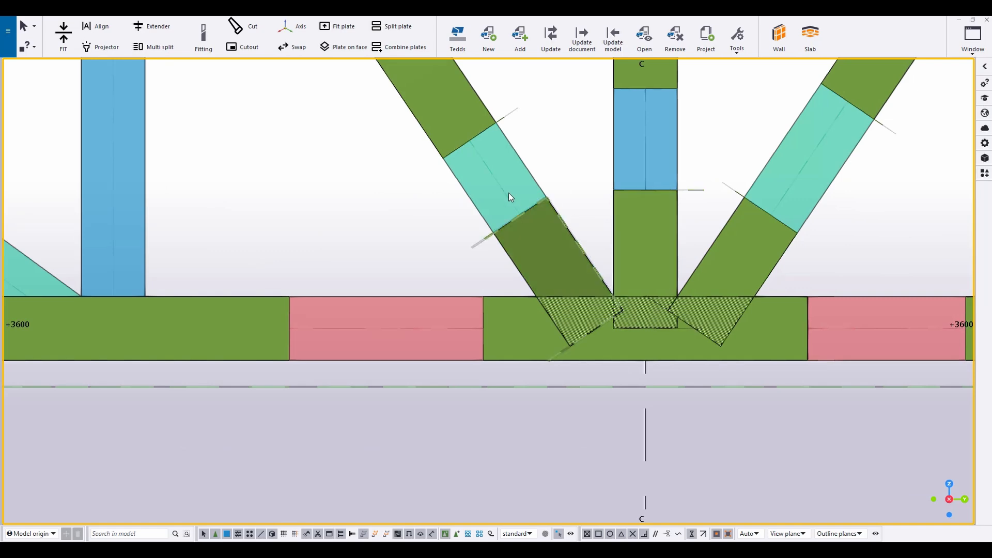
# Move the four plates at the bottom-centre joint 70 mm perpendicular to the front face, into the truss members.
pyautogui.keyDown('ctrl'); pyautogui.moveTo(508, 195); pyautogui.dragTo(590, 269, button='middle'); pyautogui.keyUp('ctrl')
pyautogui.scroll(1, 584, 314)
pyautogui.click(587, 287)
pyautogui.keyDown('ctrl'); pyautogui.click(599, 223); pyautogui.keyUp('ctrl')
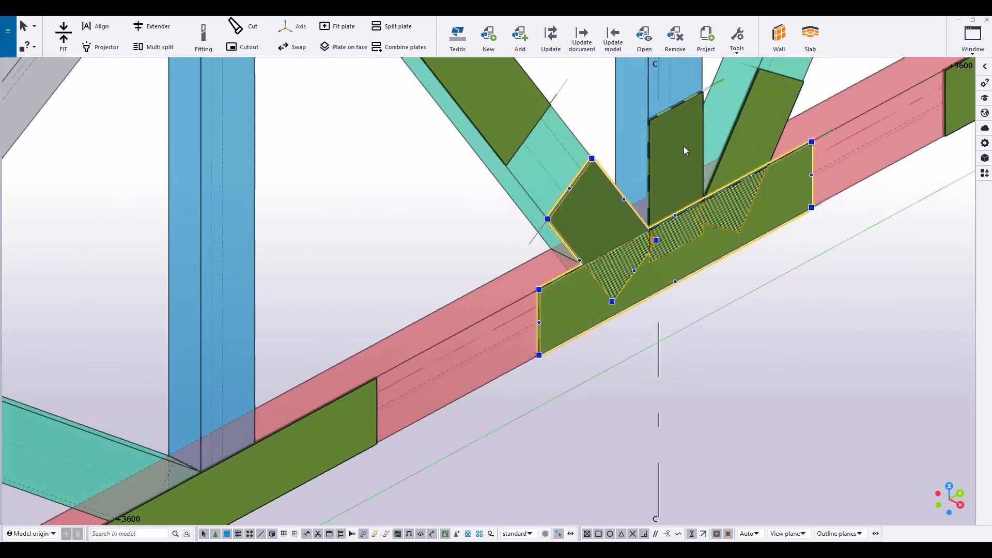
pyautogui.keyDown('ctrl'); pyautogui.click(684, 149); pyautogui.keyUp('ctrl')
pyautogui.keyDown('ctrl'); pyautogui.click(770, 137); pyautogui.keyUp('ctrl')
pyautogui.scroll(3, 559, 337)
pyautogui.rightClick(559, 336)
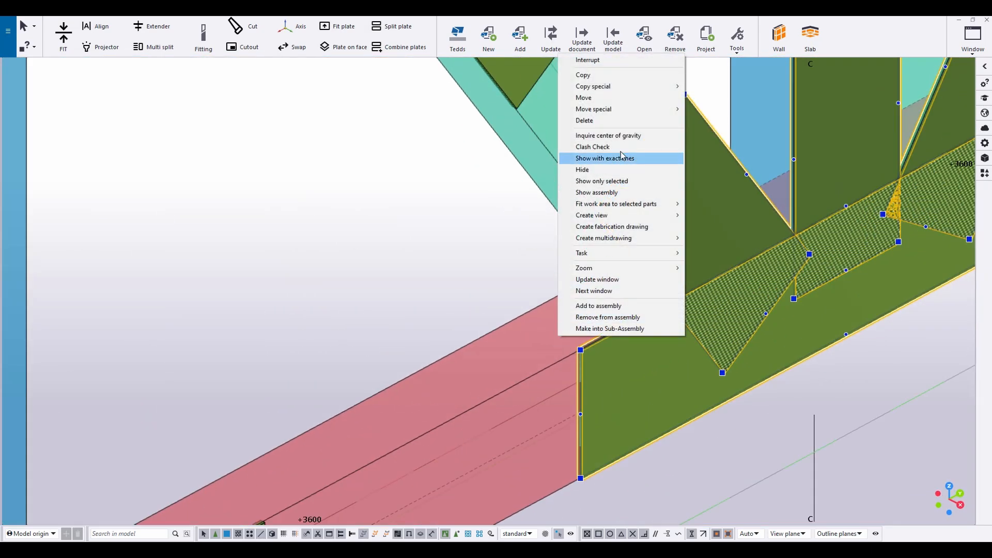
pyautogui.click(594, 97)
pyautogui.scroll(3, 525, 324)
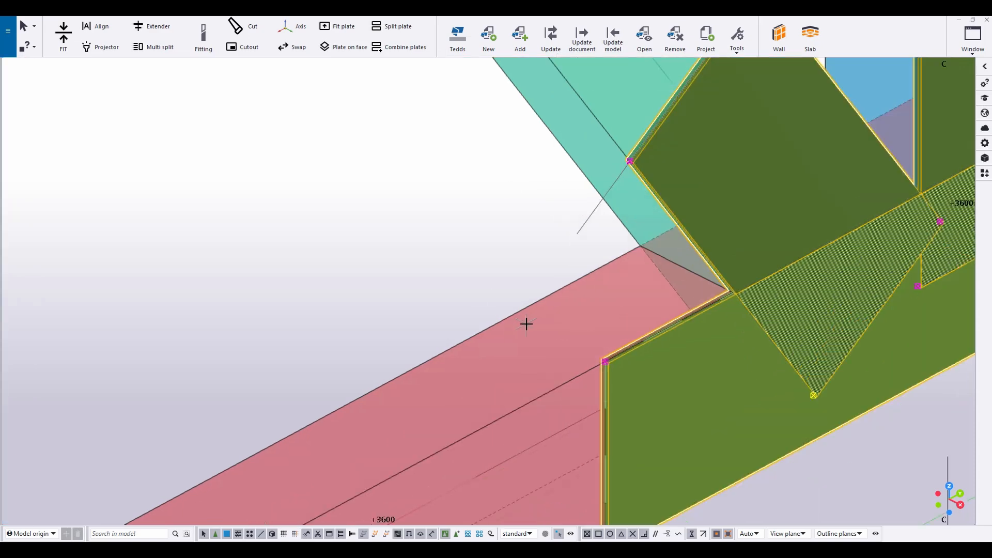
pyautogui.click(622, 371)
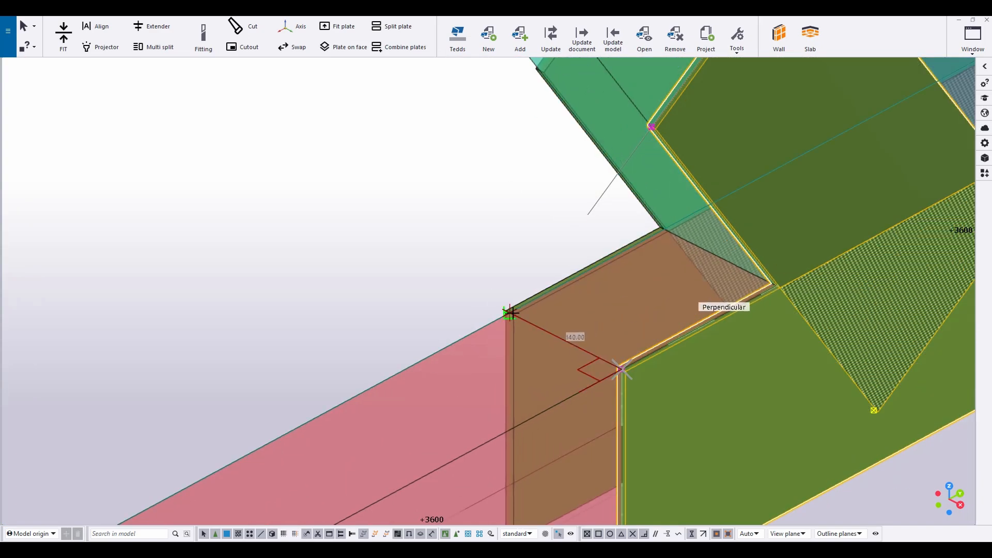
pyautogui.write('75')
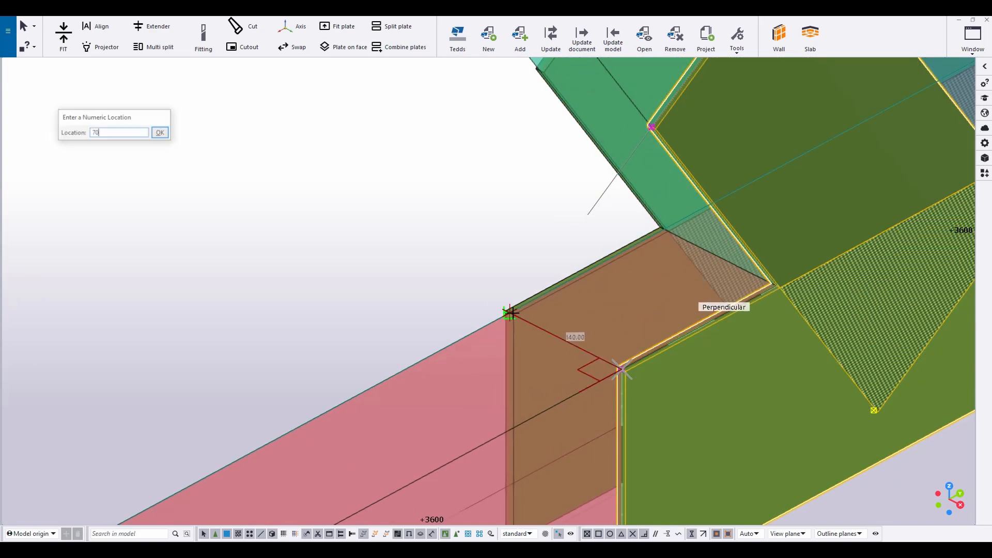
pyautogui.press('Return')
pyautogui.click(356, 275)
pyautogui.scroll(-3, 501, 381)
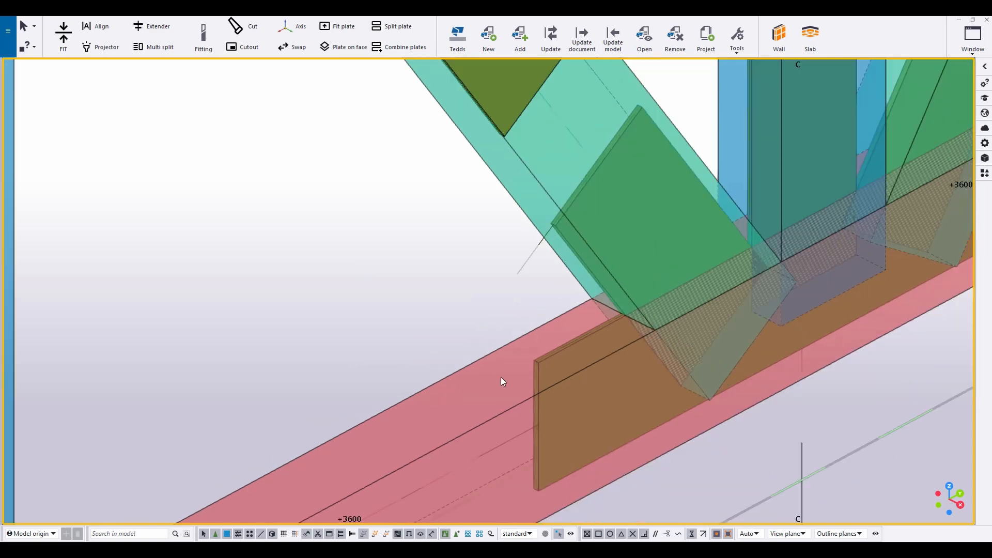
# Cut the bottom chord and the left inner diagonal around their plates using Ring plate in Boolean mode with a 1.00 gap.
pyautogui.keyDown('ctrl'); pyautogui.moveTo(478, 289); pyautogui.dragTo(281, 181, button='middle'); pyautogui.keyUp('ctrl')
pyautogui.moveTo(481, 249); pyautogui.dragTo(324, 188, button='middle')
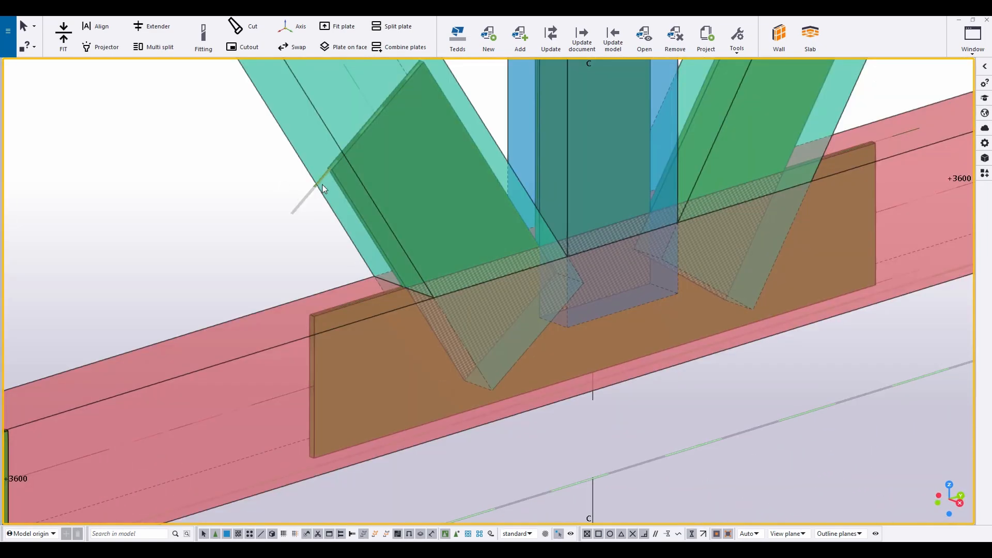
pyautogui.click(985, 143)
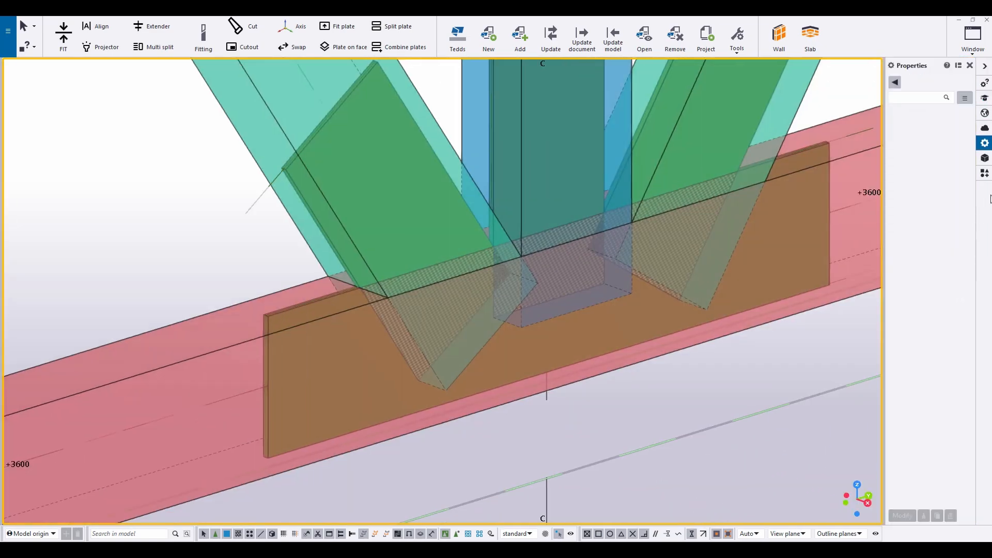
pyautogui.click(984, 176)
pyautogui.scroll(-5, 940, 387)
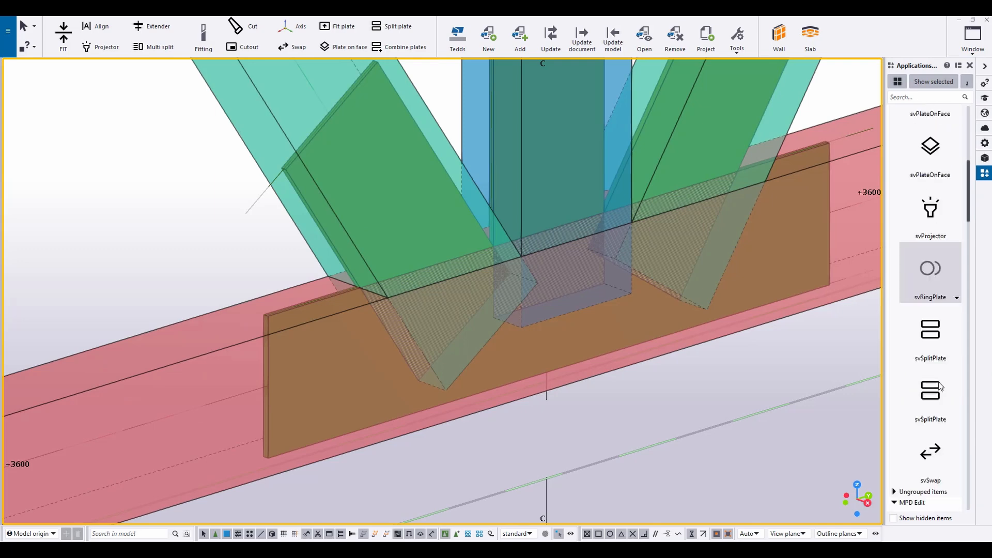
pyautogui.doubleClick(930, 279)
pyautogui.scroll(3, 366, 338)
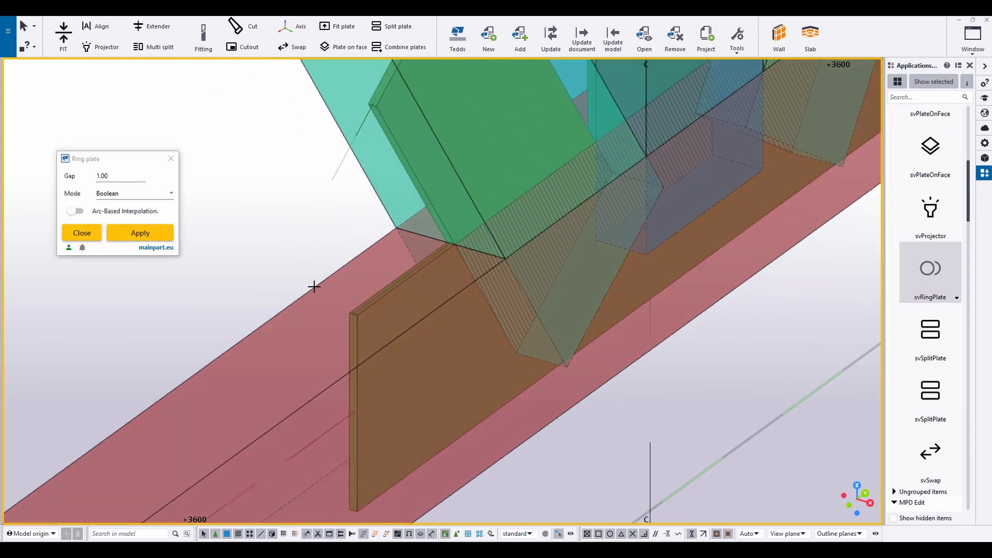
pyautogui.moveTo(351, 167); pyautogui.dragTo(354, 305, button='middle')
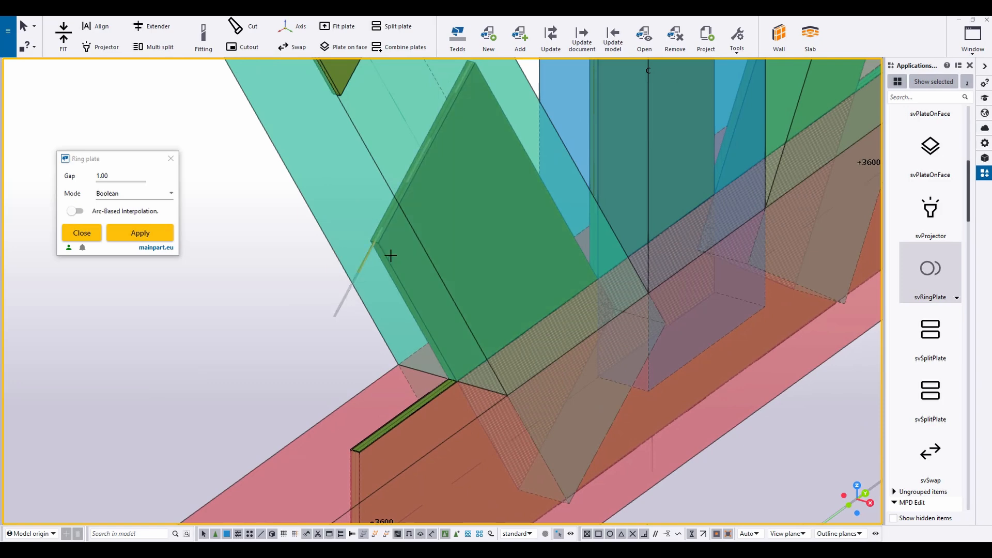
pyautogui.click(335, 257)
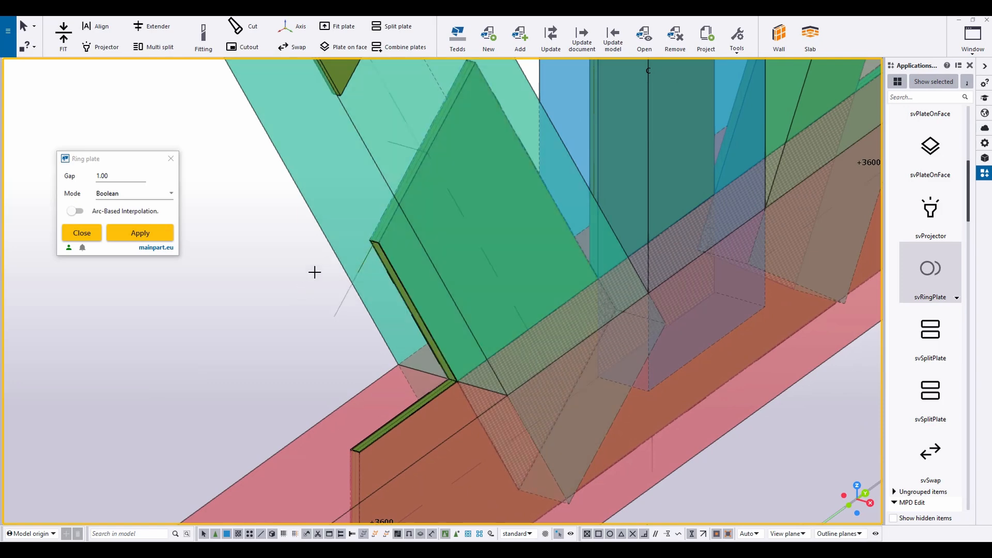
# Cut clearance slots around the plates in the centre post and the right inner diagonal with the same Ring plate settings.
pyautogui.moveTo(378, 208); pyautogui.dragTo(304, 467, button='middle')
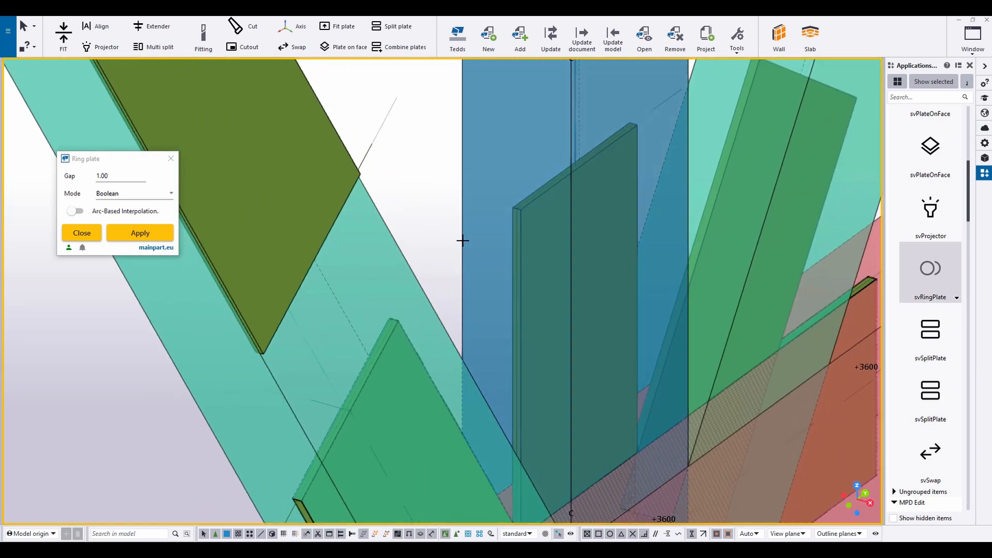
pyautogui.moveTo(676, 242); pyautogui.dragTo(518, 394, button='middle')
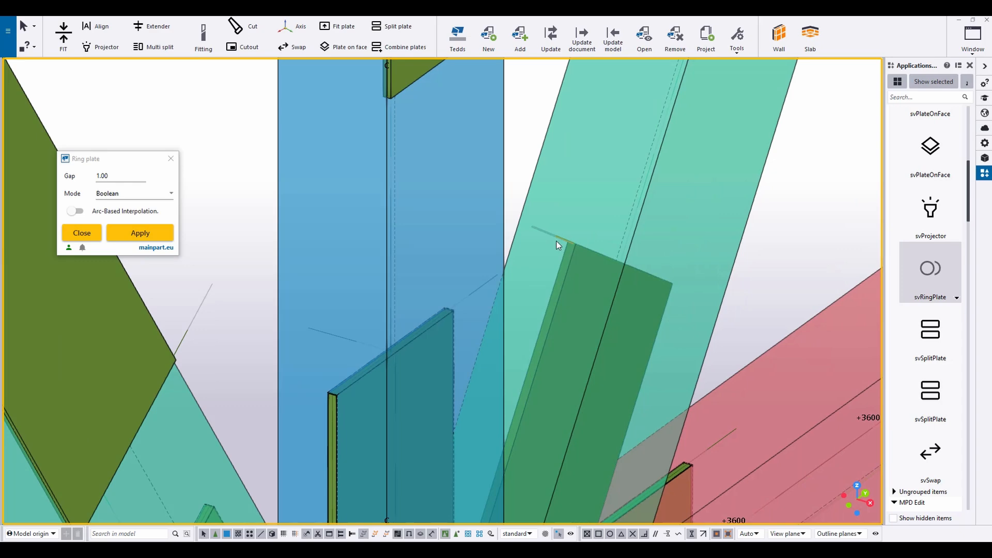
pyautogui.click(521, 215)
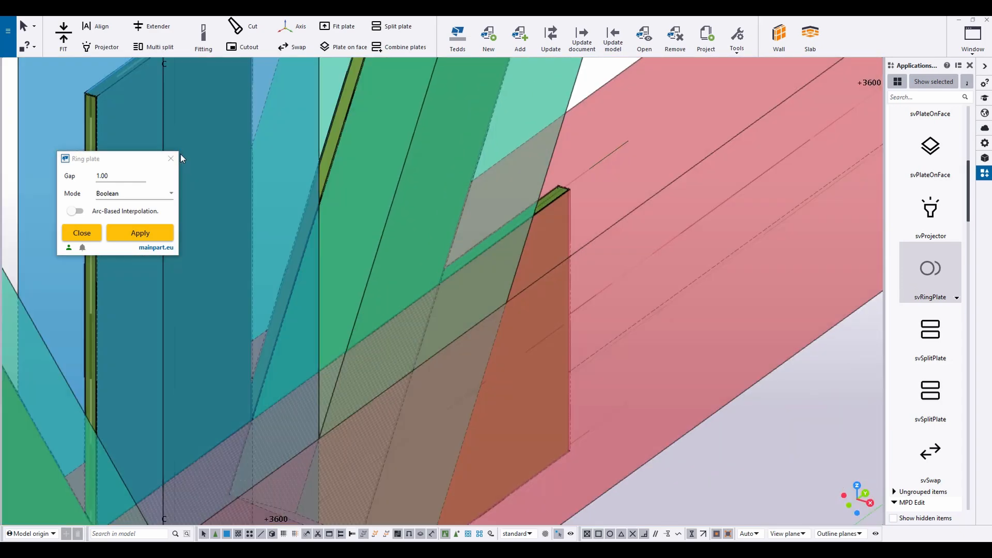
pyautogui.click(175, 155)
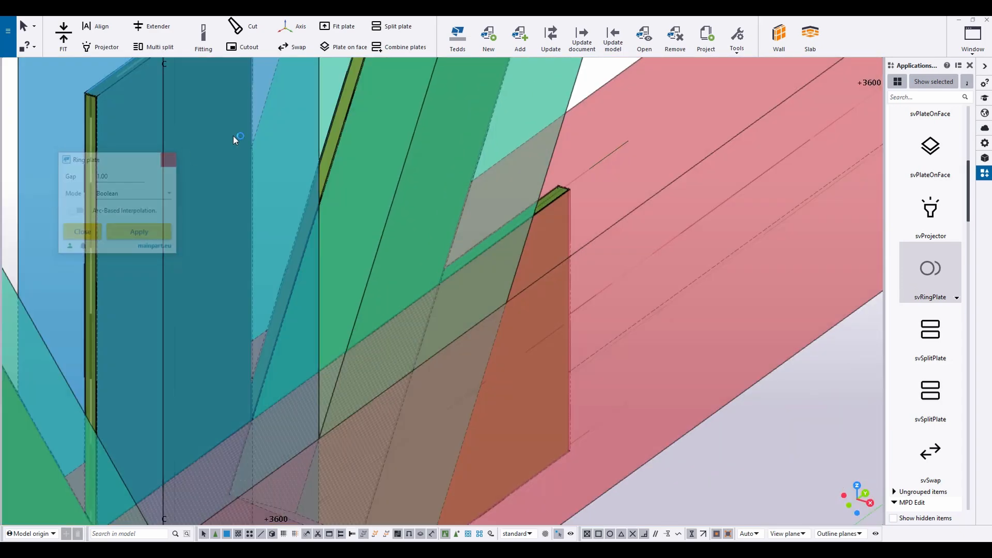
# Extend the slot cuts in the centre post and both inner diagonals 14 mm beyond the plates' upper ends.
pyautogui.moveTo(107, 100); pyautogui.dragTo(356, 148, button='middle')
pyautogui.scroll(2, 337, 142)
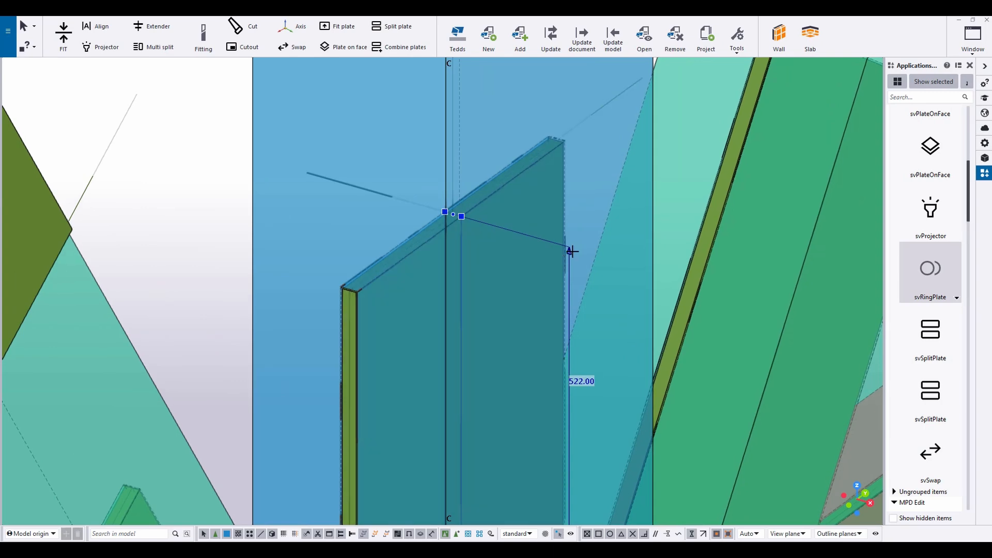
pyautogui.write('500')
pyautogui.press('Return')
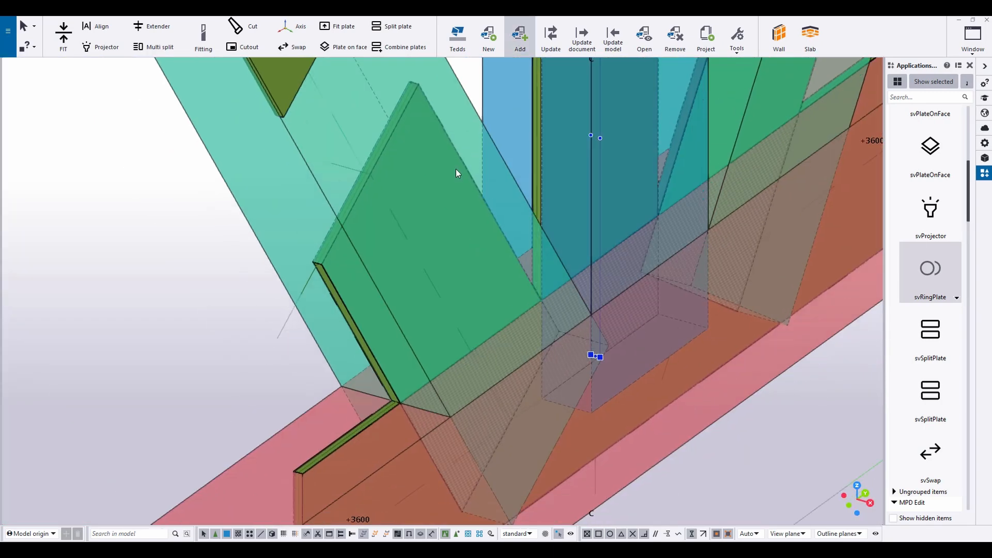
pyautogui.click(321, 284)
pyautogui.write('500')
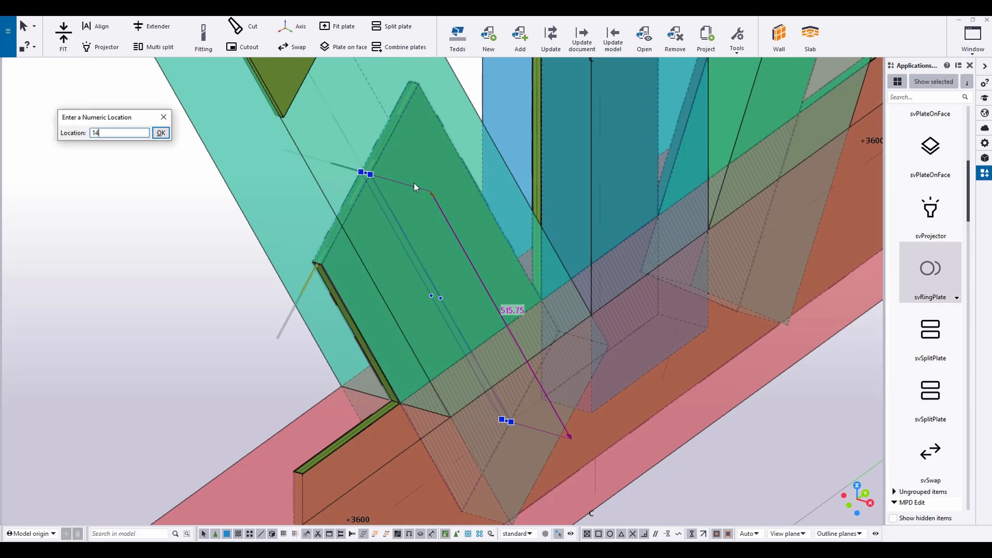
pyautogui.press('Return')
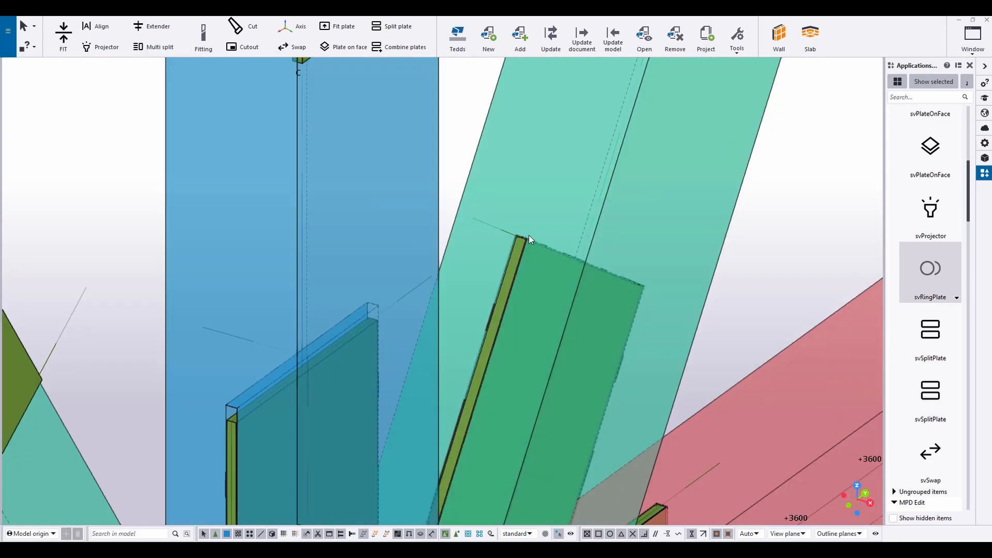
pyautogui.click(527, 239)
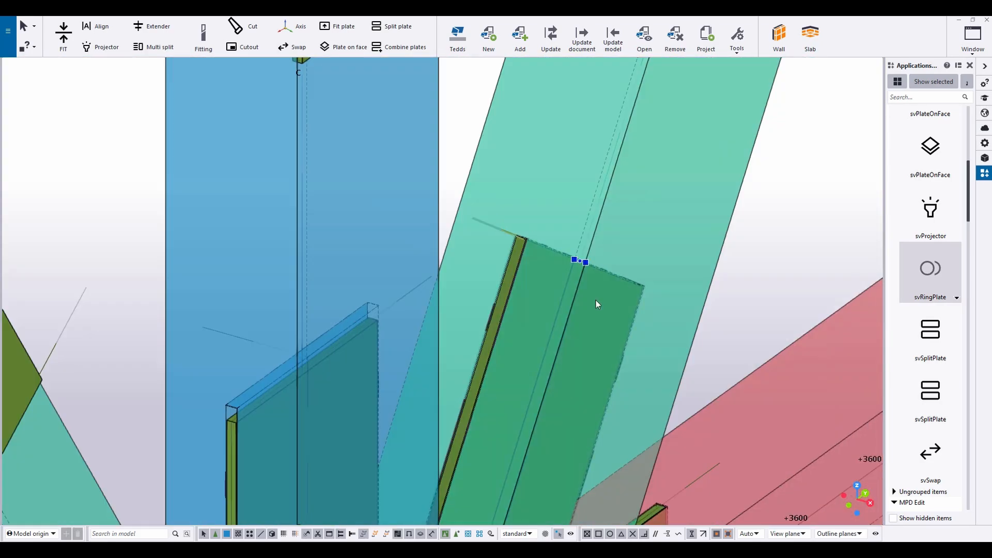
pyautogui.write('500')
pyautogui.press('Return')
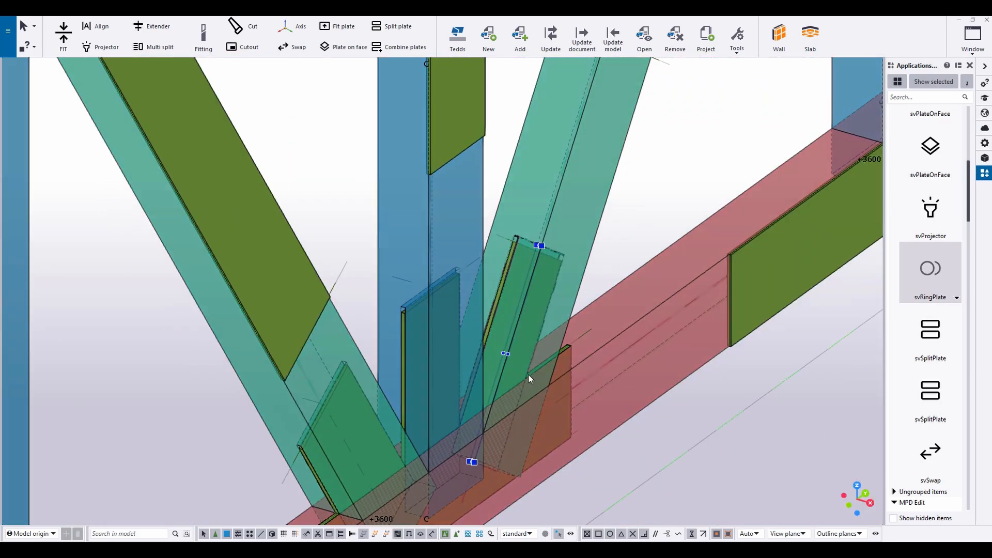
# Combine the post, diagonal and bottom-chord plates at the bottom-centre joint into a single gusset plate.
pyautogui.scroll(5, 368, 317)
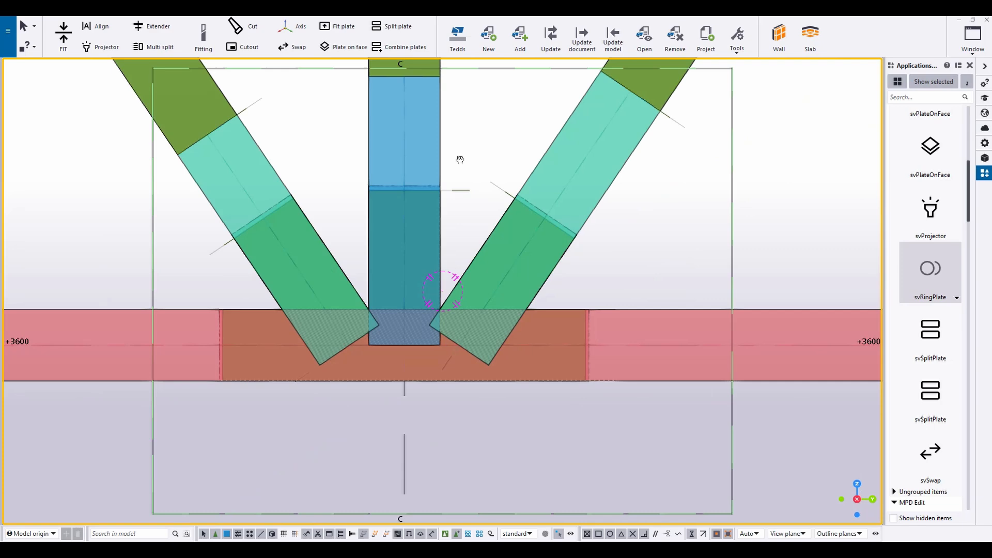
pyautogui.moveTo(459, 160); pyautogui.dragTo(513, 150, button='middle')
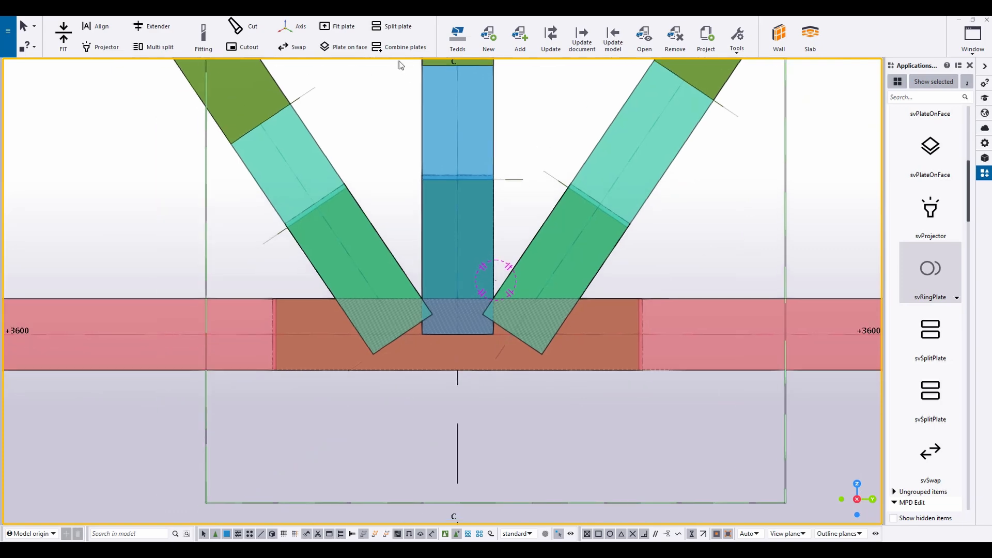
pyautogui.click(399, 48)
pyautogui.scroll(3, 342, 205)
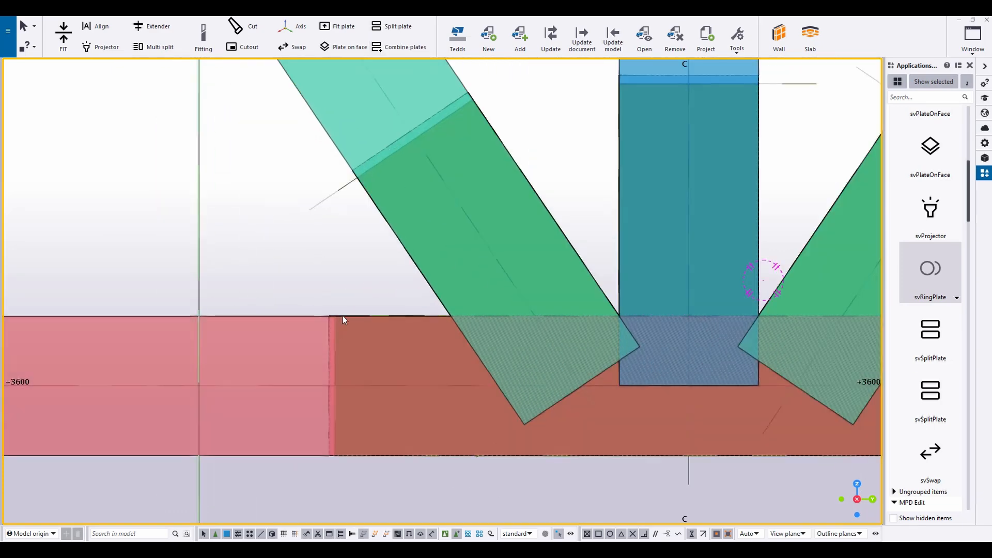
pyautogui.moveTo(407, 148); pyautogui.dragTo(455, 230, button='middle')
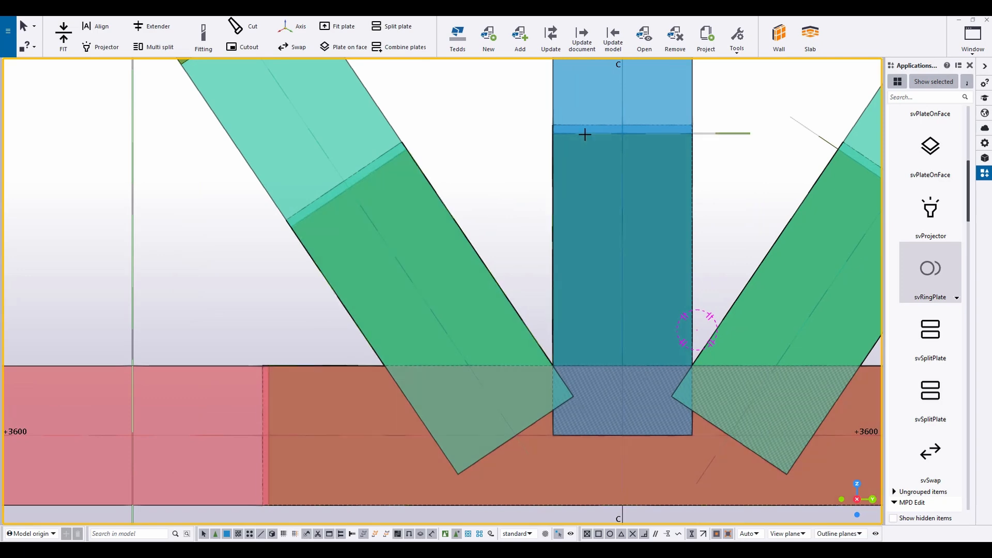
pyautogui.moveTo(586, 138); pyautogui.dragTo(482, 126, button='middle')
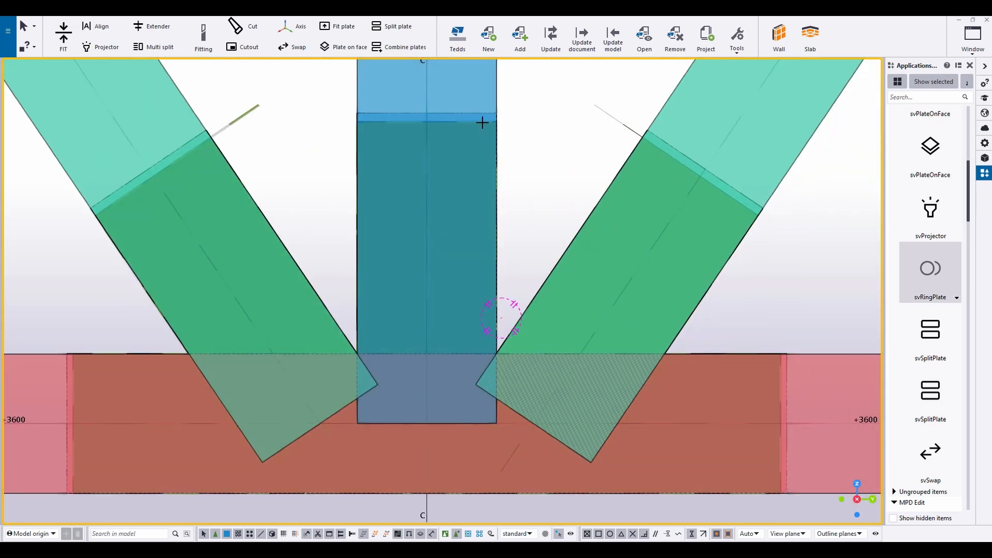
pyautogui.scroll(-1, 760, 275)
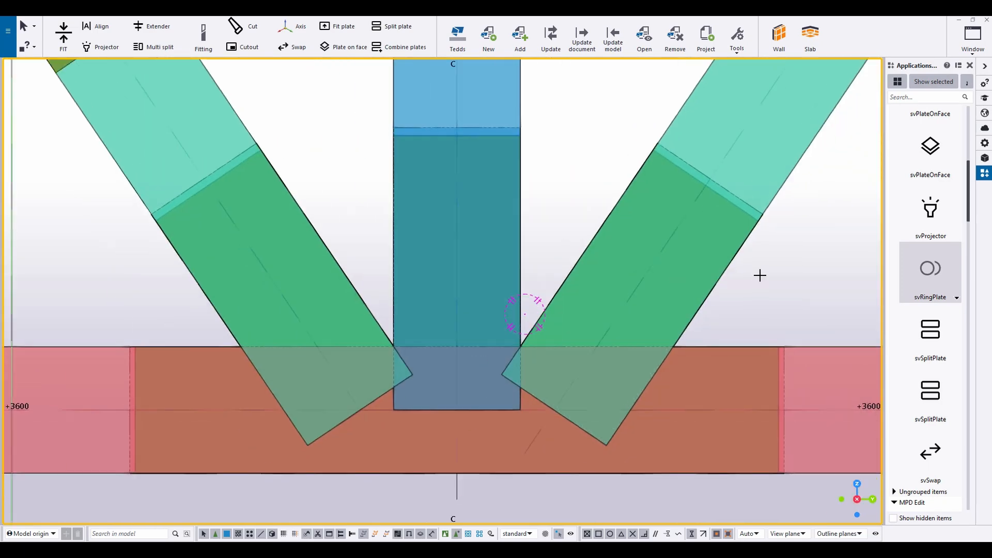
pyautogui.click(737, 208)
pyautogui.scroll(-4, 776, 248)
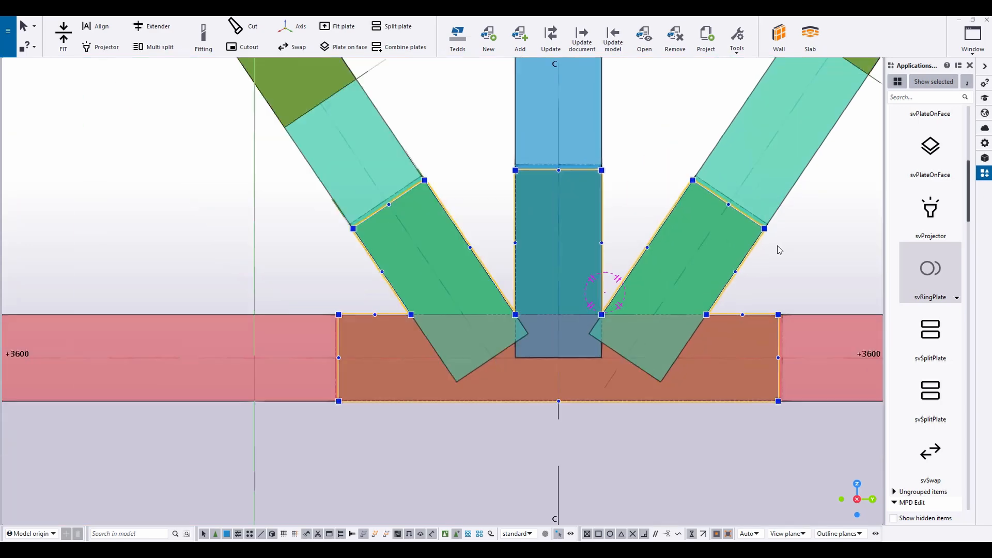
pyautogui.moveTo(777, 248)
pyautogui.mouseDown(button='middle')
pyautogui.moveTo(722, 222)
pyautogui.moveTo(802, 227)
pyautogui.moveTo(796, 247)
pyautogui.mouseUp(button='middle')
pyautogui.click(795, 252)
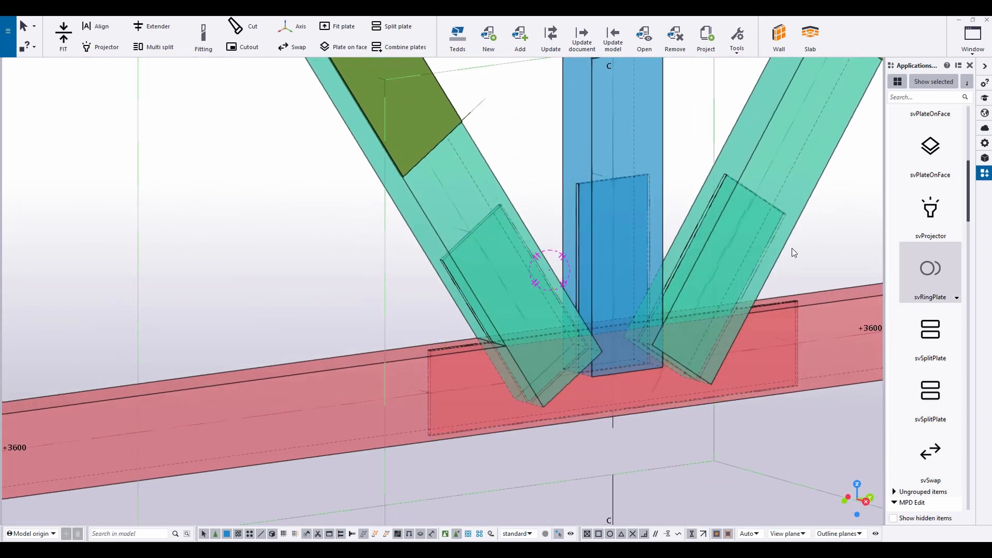
# Cut the centre post and both inner diagonals where they overlap the bottom chord.
pyautogui.click(245, 30)
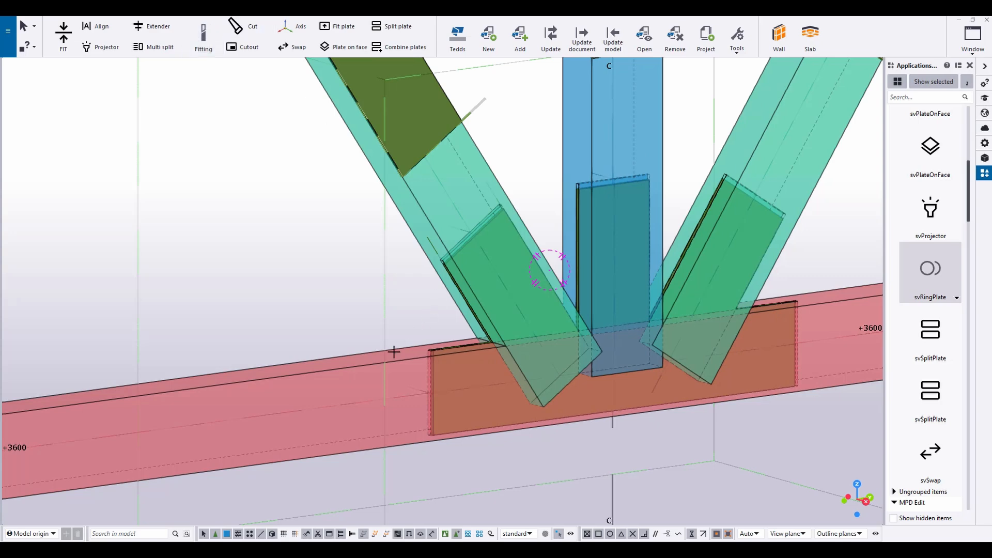
pyautogui.click(441, 232)
pyautogui.click(752, 156)
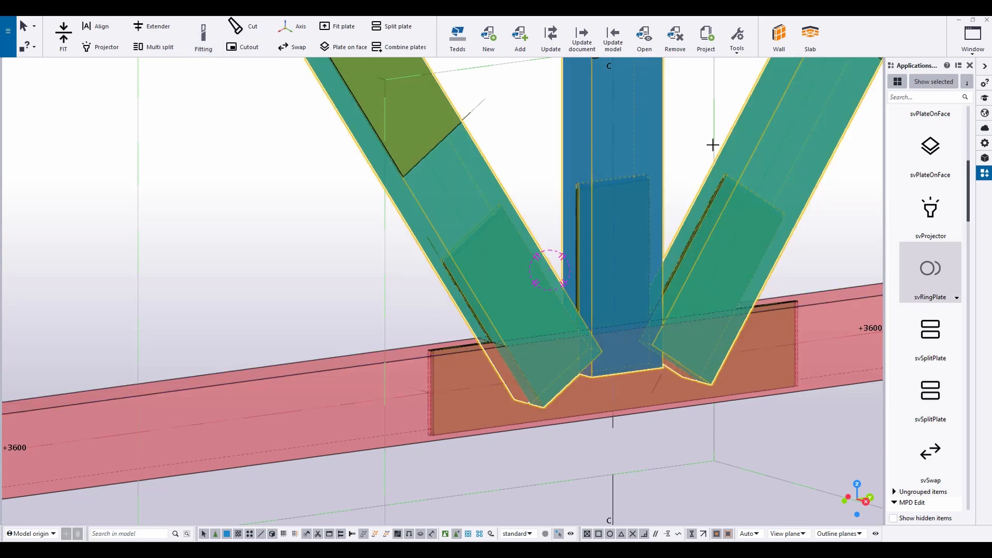
pyautogui.middleClick(714, 145)
pyautogui.rightClick(712, 145)
pyautogui.click(726, 148)
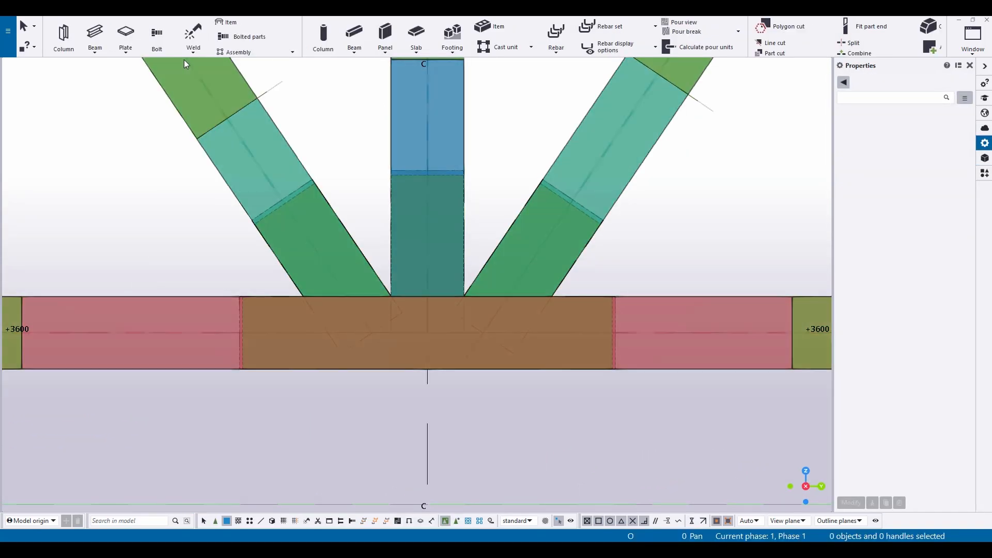
# Bolt the gusset plate to the left inner diagonal with a centred bolt array spaced 2*100 mm along and 2*80 mm across.
pyautogui.click(156, 36)
pyautogui.scroll(3, 268, 191)
pyautogui.click(323, 148)
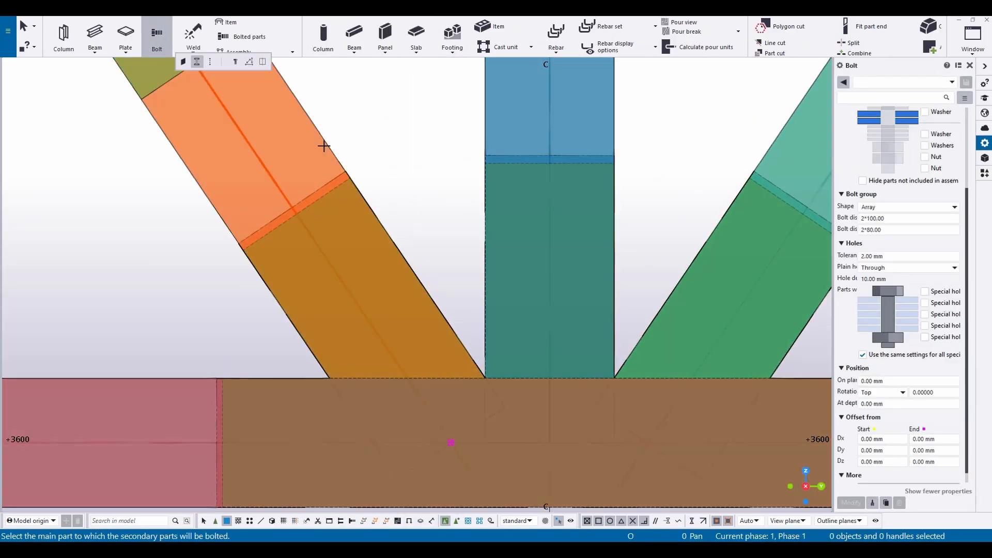
pyautogui.click(332, 190)
pyautogui.middleClick(310, 207)
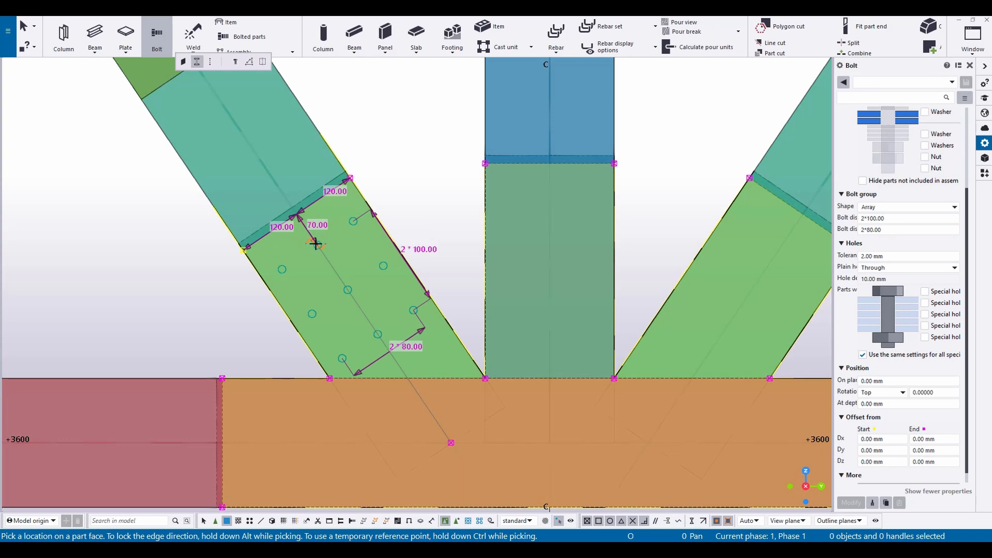
pyautogui.click(315, 243)
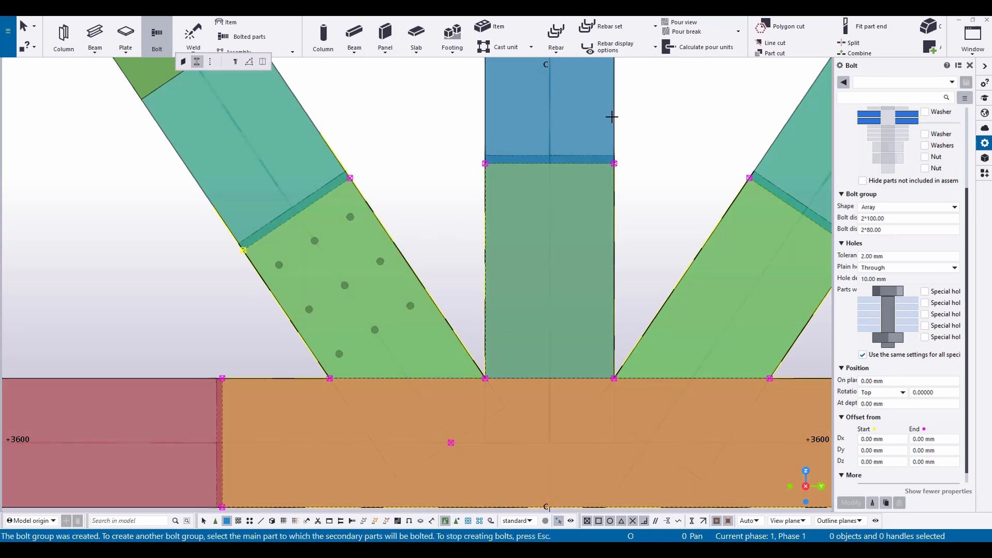
# Bolt the gusset plate to the centre post with a centred 2*100 by 2*80 mm array starting 70 mm below the plate's upper edge.
pyautogui.click(610, 117)
pyautogui.click(584, 164)
pyautogui.middleClick(572, 179)
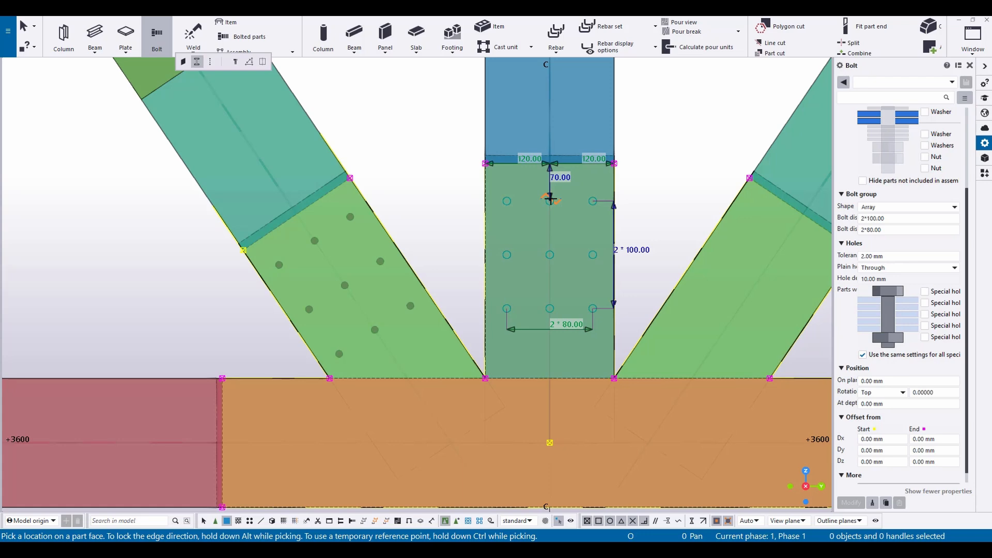
pyautogui.click(550, 197)
# Bolt the gusset plate to the right inner diagonal with a centred 2*100 by 2*80 mm array starting 70 mm from the plate's upper edge.
pyautogui.moveTo(638, 182); pyautogui.dragTo(582, 140, button='middle')
pyautogui.click(572, 168)
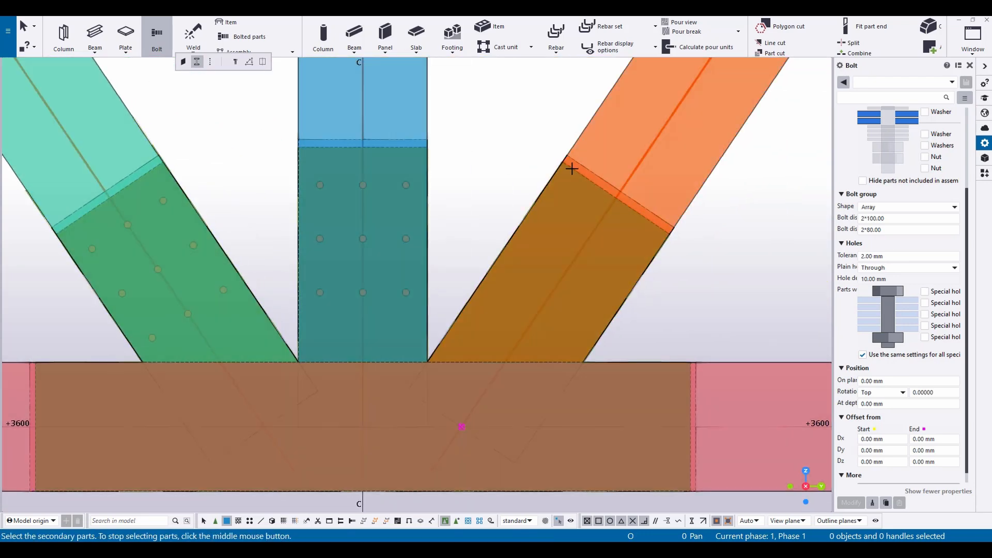
pyautogui.click(572, 169)
pyautogui.middleClick(574, 186)
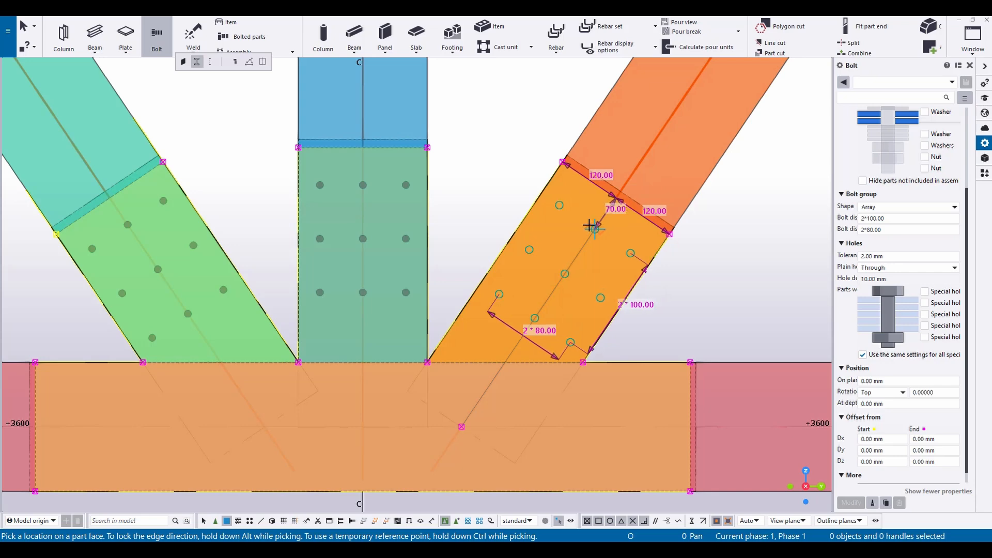
pyautogui.click(591, 223)
# Bolt the gusset plate to the bottom chord with a 2*100 by 2*80 mm array on the chord axis, starting 530 mm from the plate's left end.
pyautogui.moveTo(699, 257); pyautogui.dragTo(711, 134, button='middle')
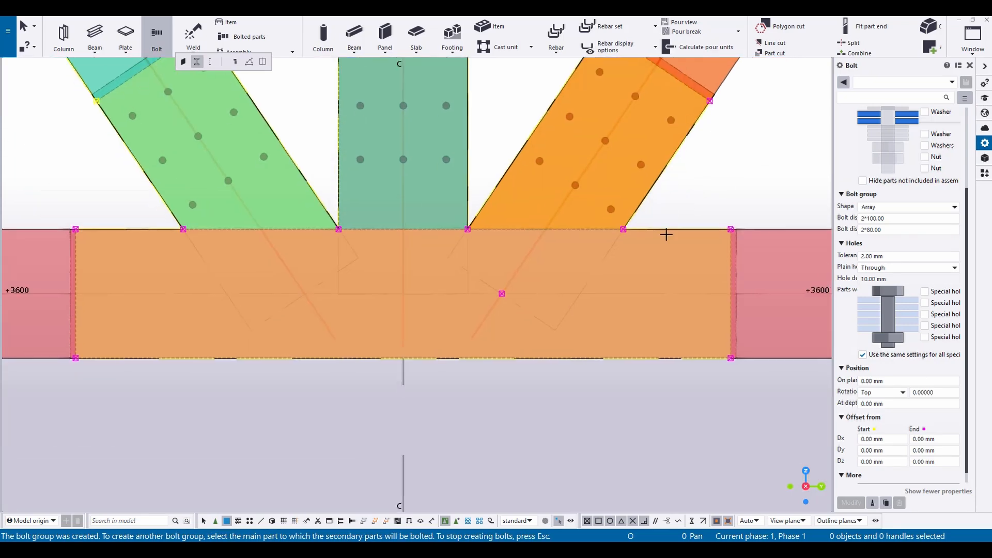
pyautogui.click(157, 31)
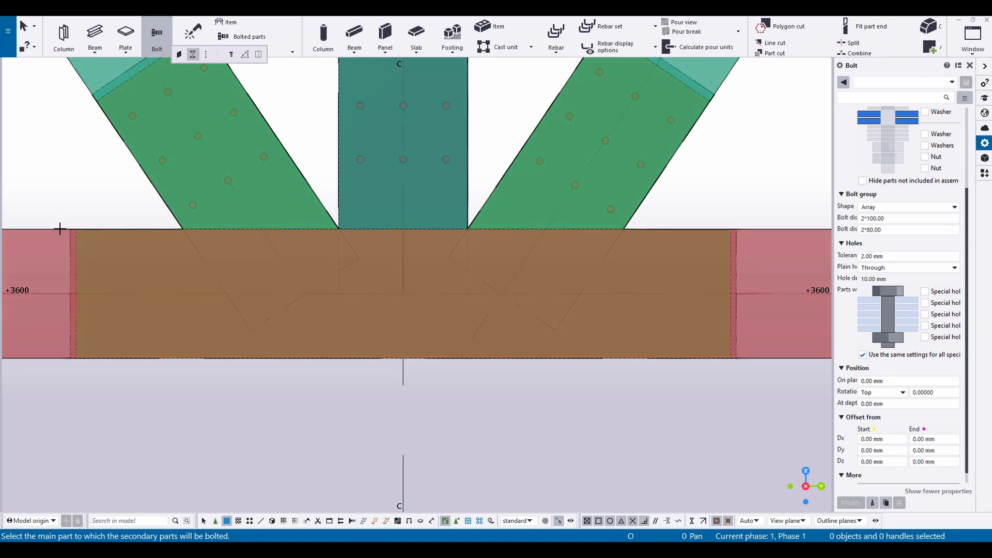
pyautogui.click(76, 242)
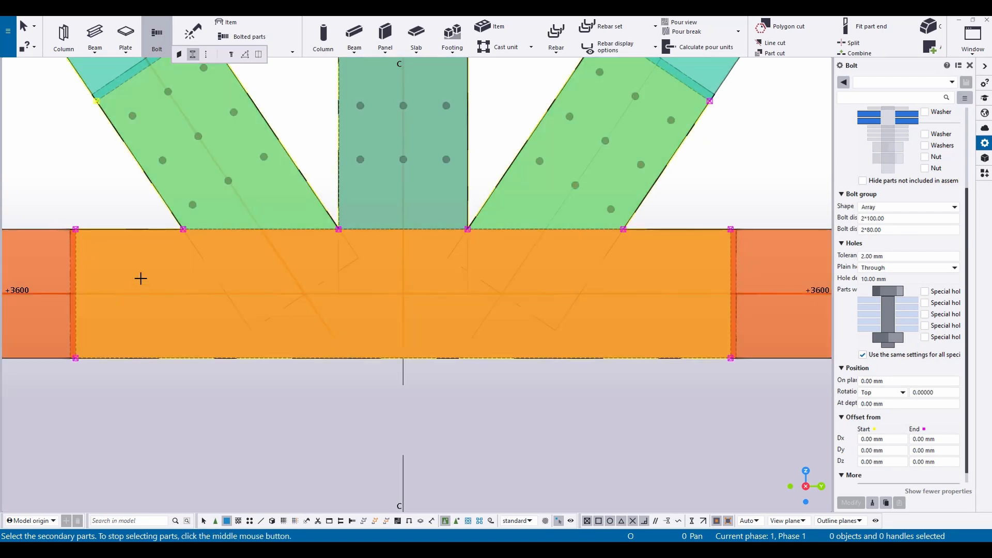
pyautogui.middleClick(174, 259)
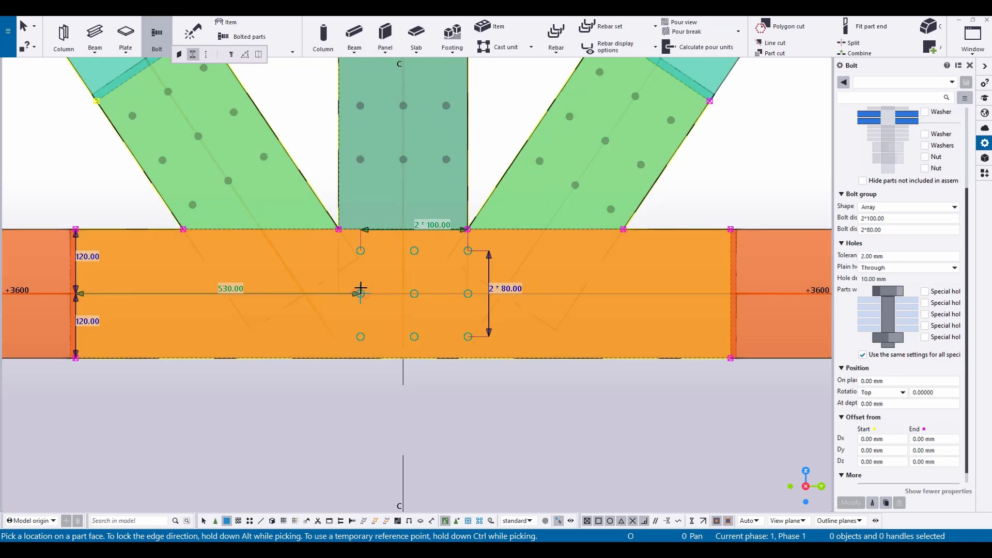
pyautogui.click(360, 294)
pyautogui.click(422, 298)
pyautogui.press('Escape')
# Move the bottom chord's bolt group along the chord so its first bolt column lies on grid line C.
pyautogui.click(403, 311)
pyautogui.click(414, 337)
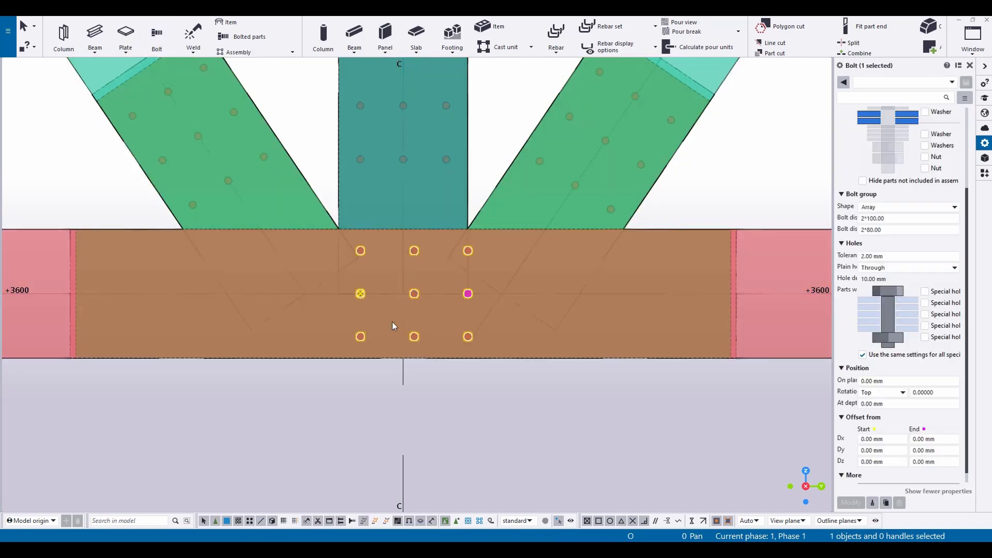
pyautogui.rightClick(392, 322)
pyautogui.click(418, 393)
pyautogui.click(414, 337)
pyautogui.click(456, 336)
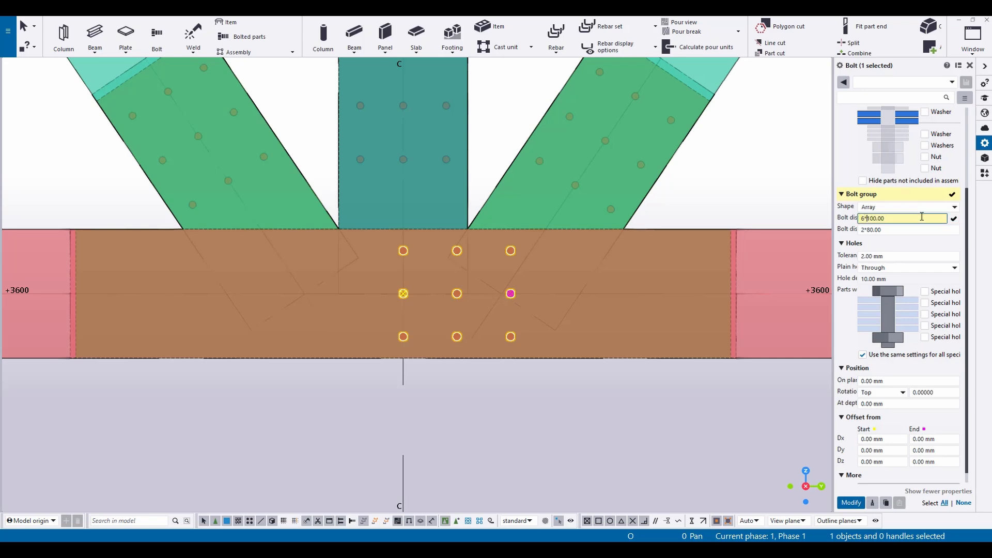
# Set the bottom chord bolt group's spacing along the chord to 6*150 mm and its start Dx offset to -450 mm.
pyautogui.write('5')
pyautogui.press('Return')
pyautogui.moveTo(890, 438); pyautogui.dragTo(837, 436)
pyautogui.write('-450')
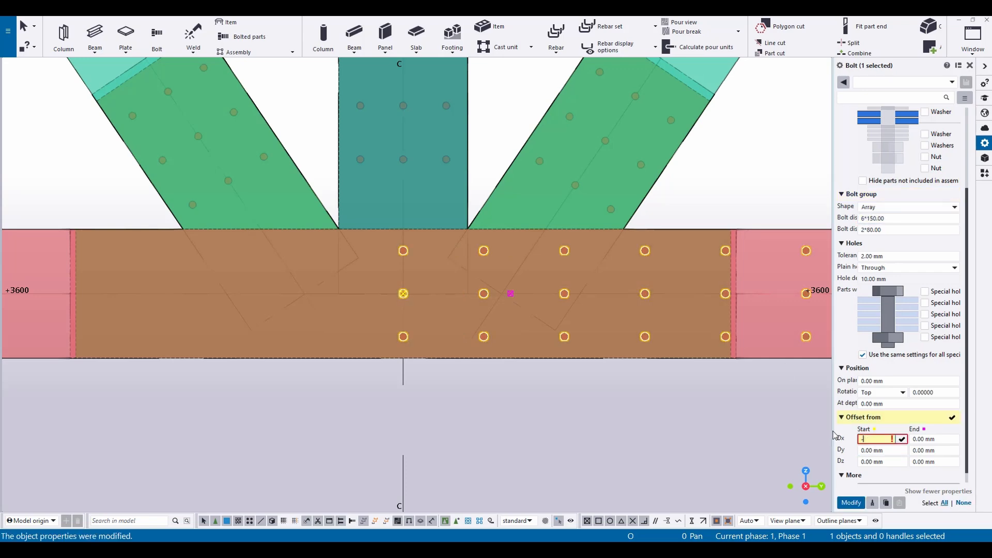
pyautogui.press('Return')
pyautogui.click(690, 455)
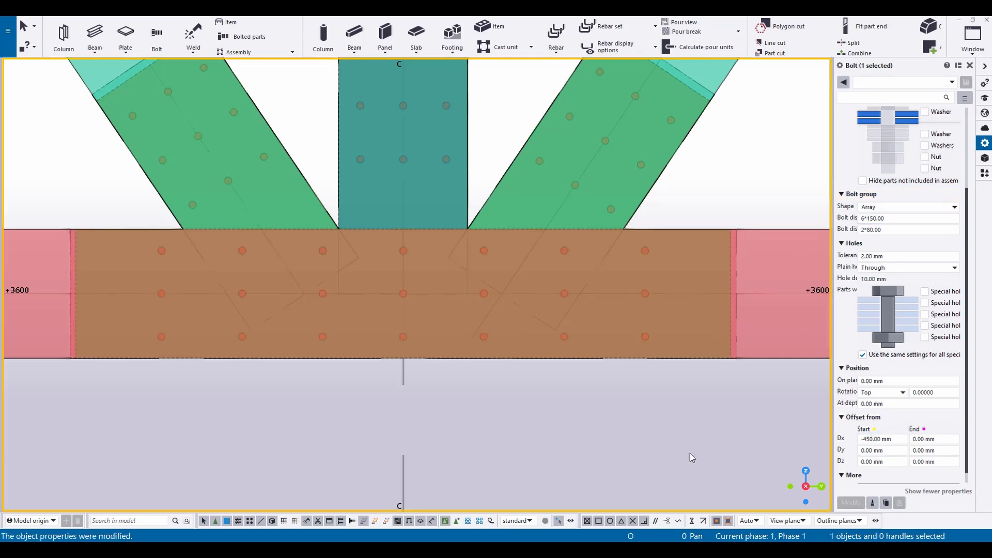
# Set the crosswise bolt spacing of all four gusset plate bolt groups to 2*60 mm.
pyautogui.click(162, 252)
pyautogui.keyDown('ctrl'); pyautogui.click(191, 209); pyautogui.keyUp('ctrl')
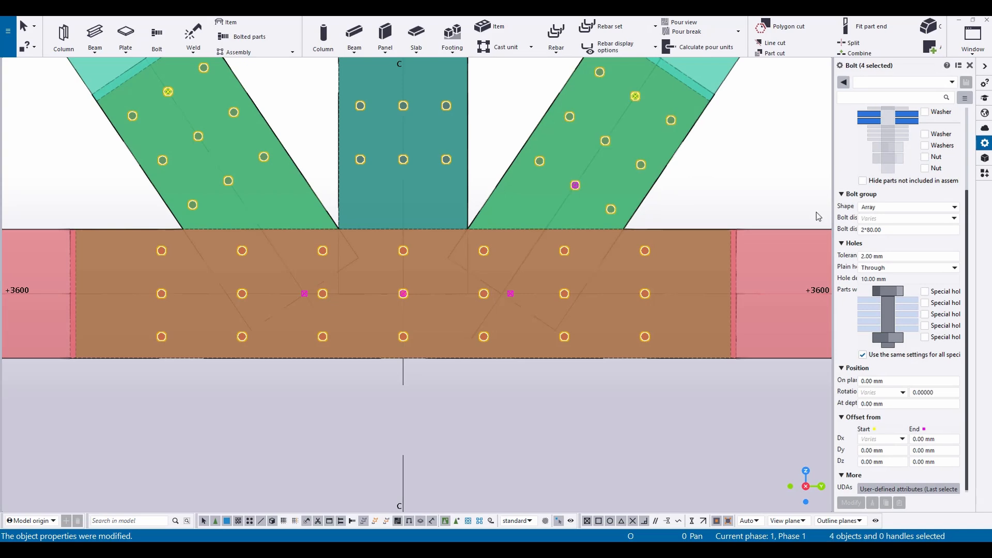
pyautogui.press('Return')
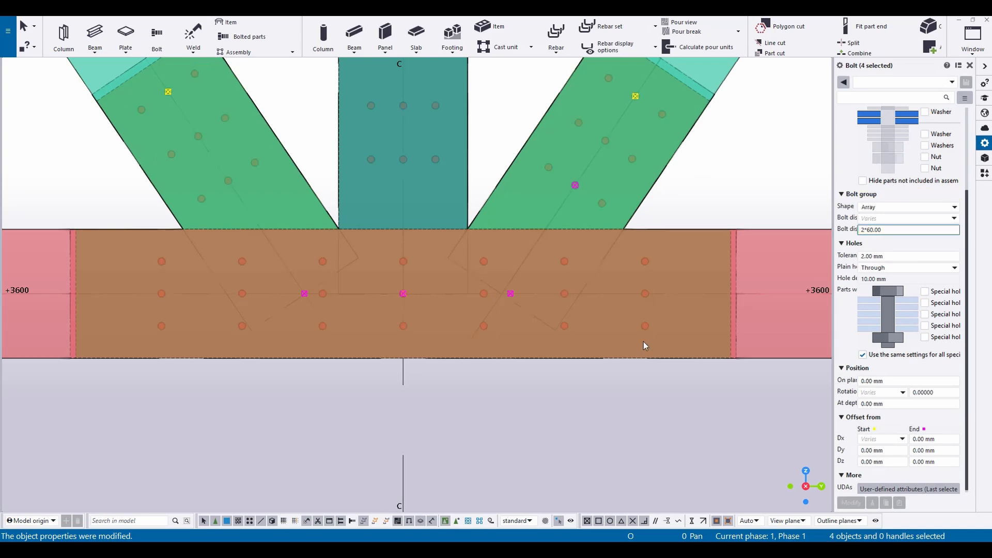
# Shorten the gusset plate along the bottom chord by 100 mm at its left end and bring its right end in similarly.
pyautogui.click(163, 235)
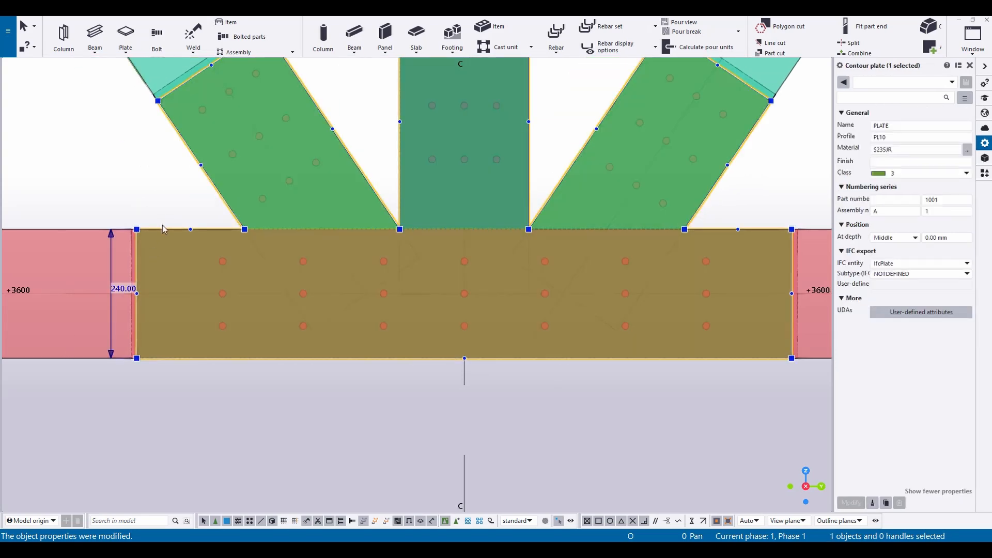
pyautogui.moveTo(142, 204); pyautogui.dragTo(189, 203)
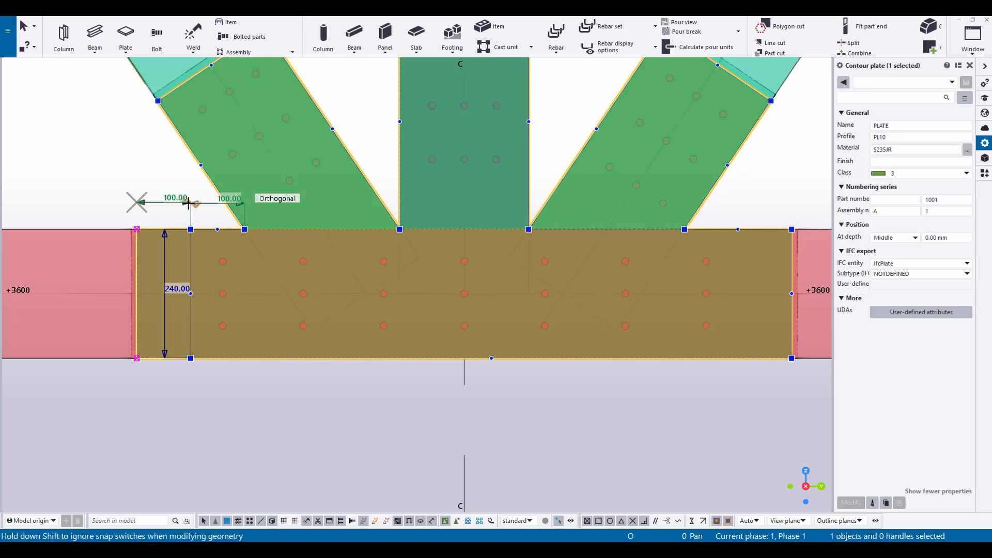
pyautogui.moveTo(638, 313); pyautogui.dragTo(335, 313, button='middle')
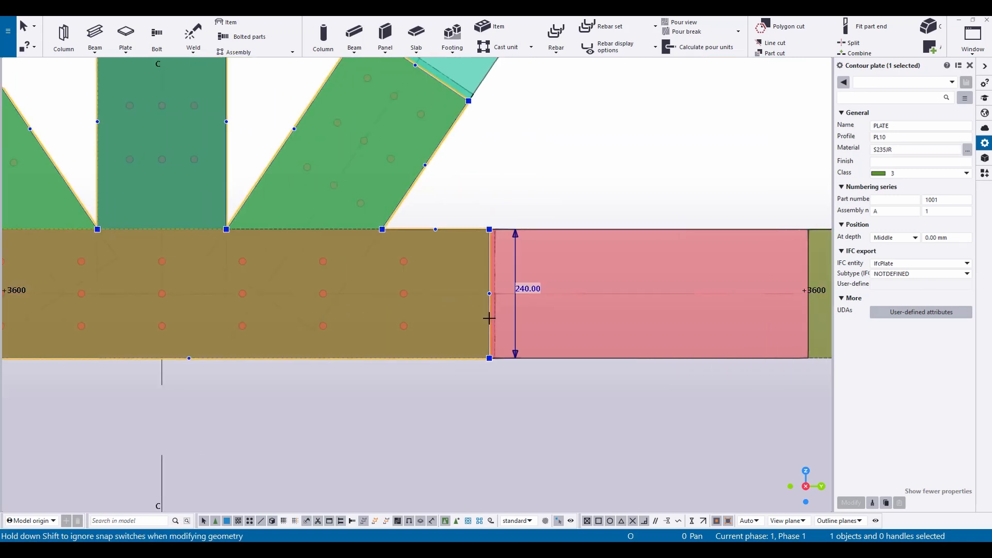
pyautogui.moveTo(484, 202); pyautogui.dragTo(437, 200)
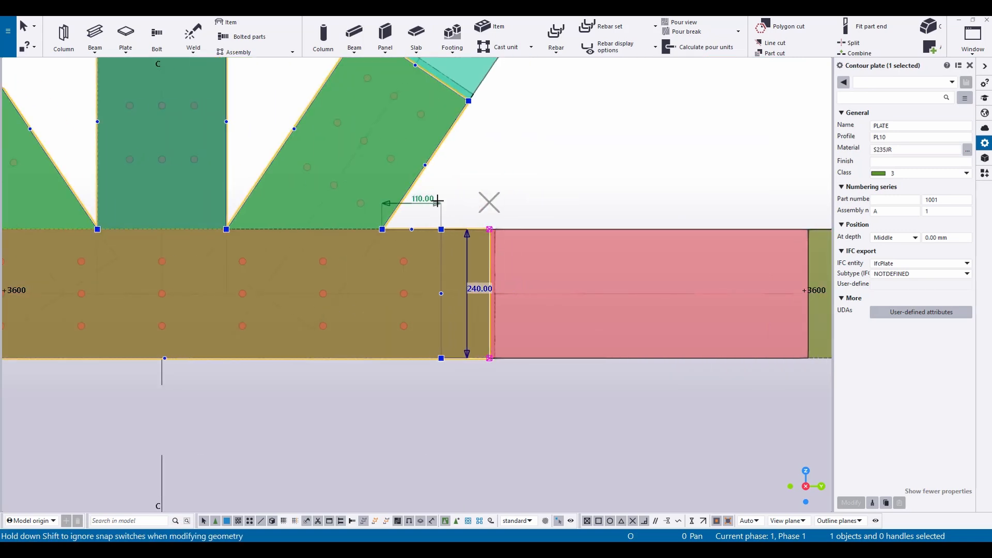
# Shorten the slot cut in the bottom chord at both ends to suit the shortened gusset plate.
pyautogui.click(494, 236)
pyautogui.moveTo(489, 396); pyautogui.dragTo(442, 396)
pyautogui.moveTo(168, 418); pyautogui.dragTo(745, 325, button='middle')
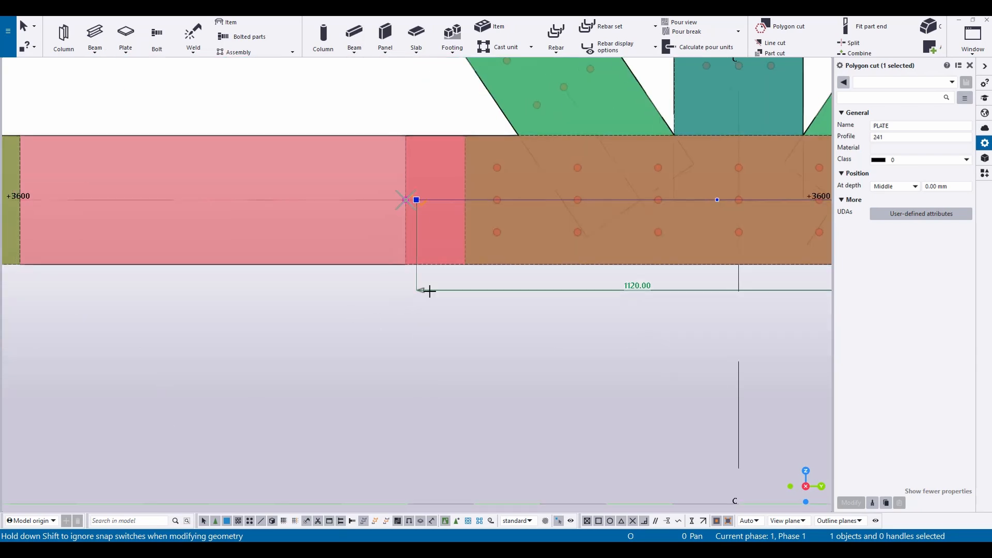
pyautogui.moveTo(457, 291); pyautogui.dragTo(457, 291)
pyautogui.click(547, 361)
# Create face plates on the vertical post and the diagonal at the next bottom chord joint to the left with Plate on face.
pyautogui.moveTo(554, 363); pyautogui.dragTo(237, 358, button='middle')
pyautogui.scroll(-2, 236, 358)
pyautogui.scroll(1, 237, 359)
pyautogui.moveTo(206, 155); pyautogui.dragTo(734, 227, button='middle')
pyautogui.scroll(-2, 733, 227)
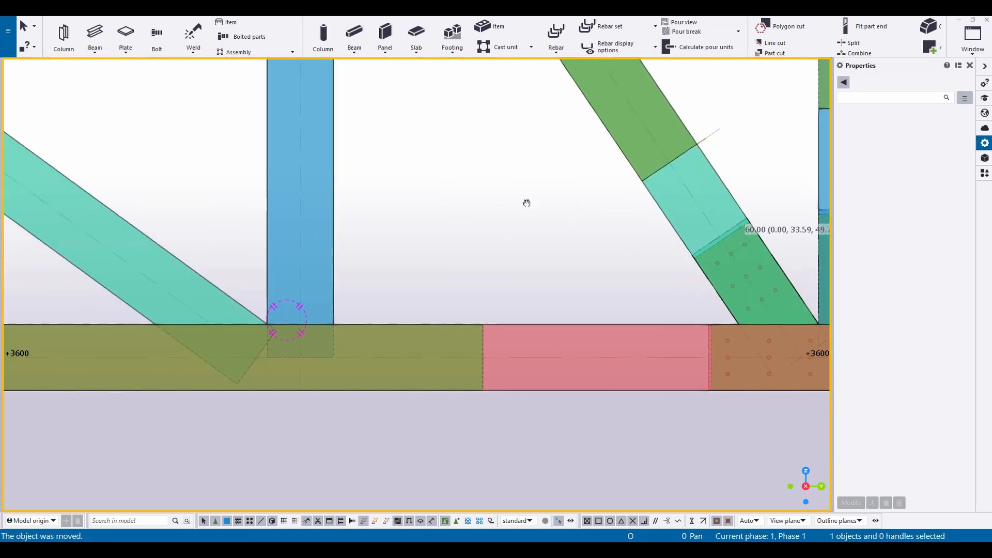
pyautogui.moveTo(525, 202); pyautogui.dragTo(623, 208, button='middle')
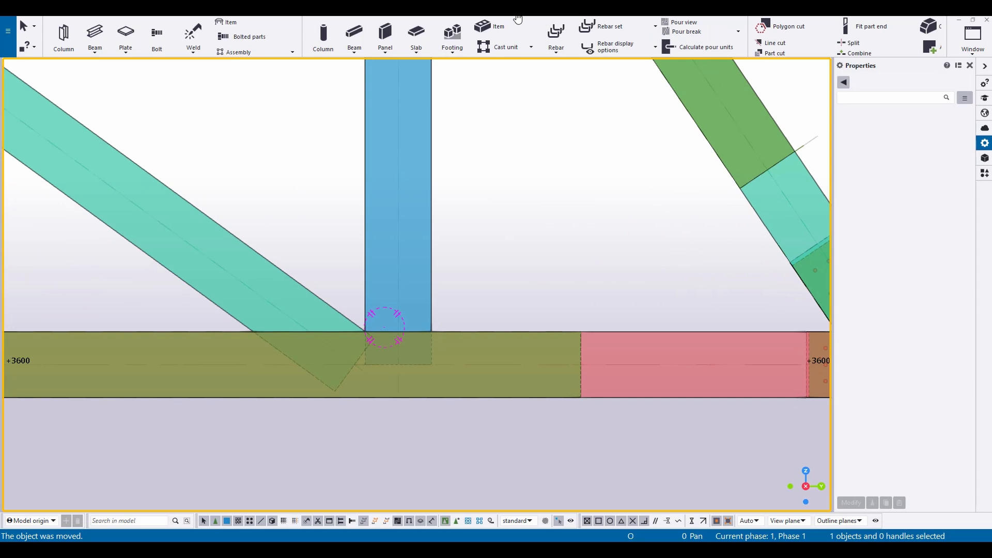
pyautogui.scroll(-2, 518, 19)
pyautogui.click(343, 47)
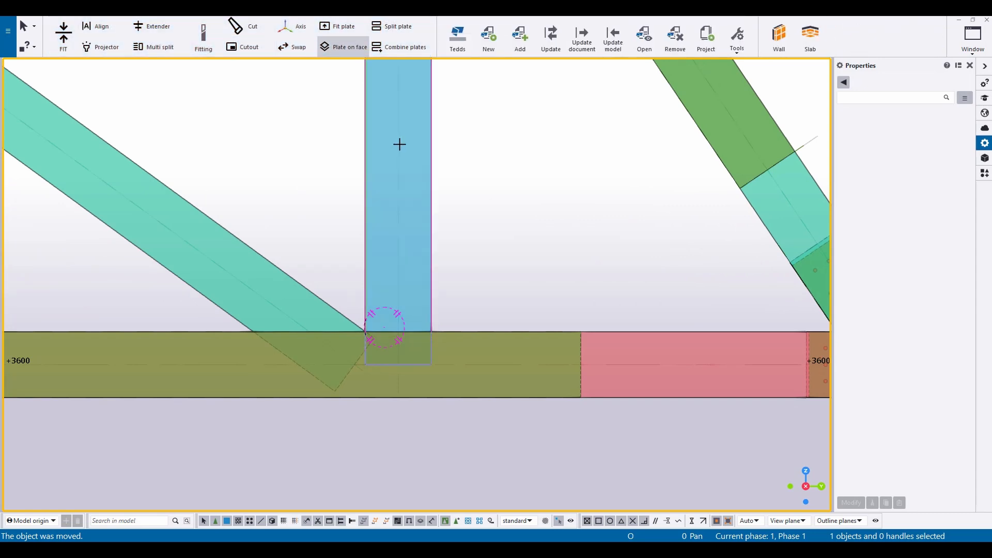
pyautogui.rightClick(284, 211)
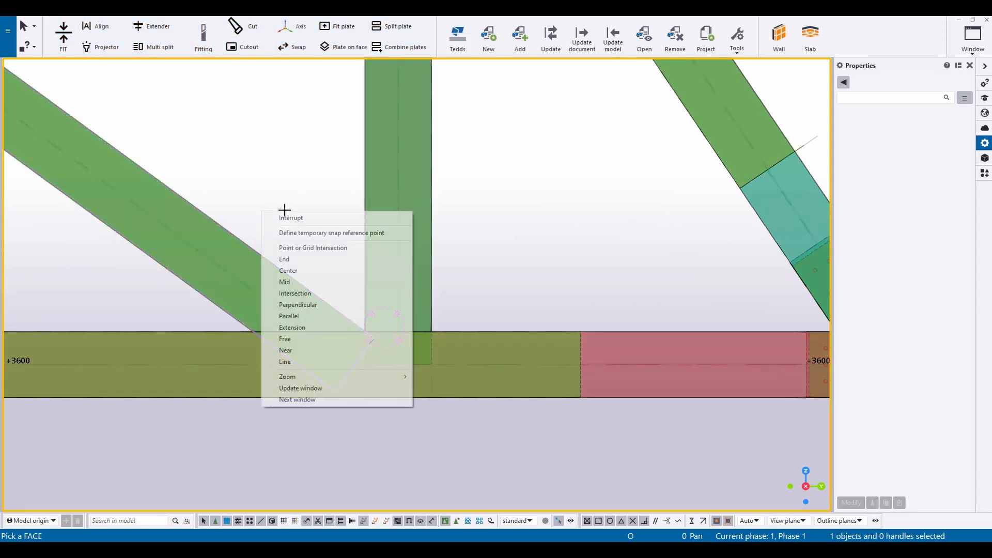
pyautogui.click(289, 216)
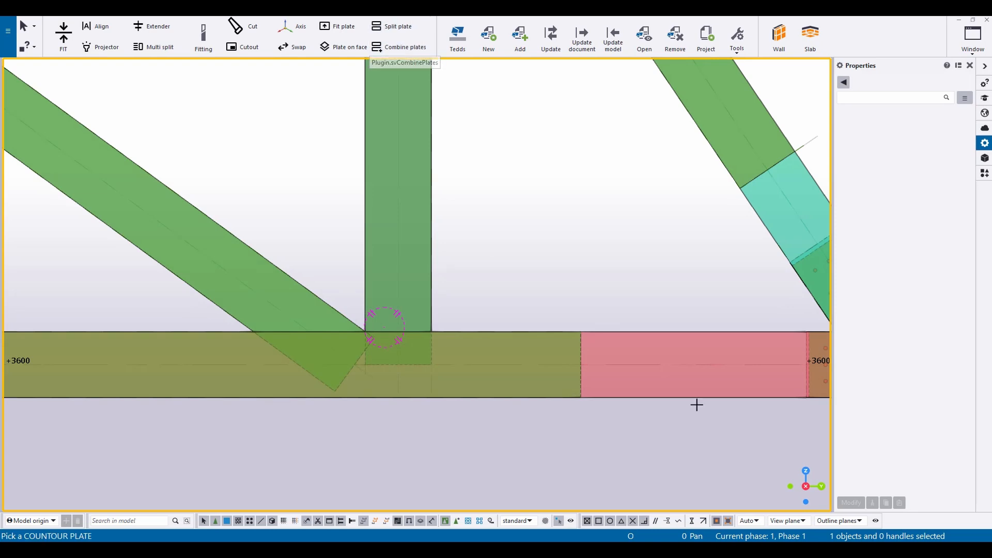
# Split the face plates on the bottom chord, post and diagonal into shorter segments around the left joint.
pyautogui.click(526, 342)
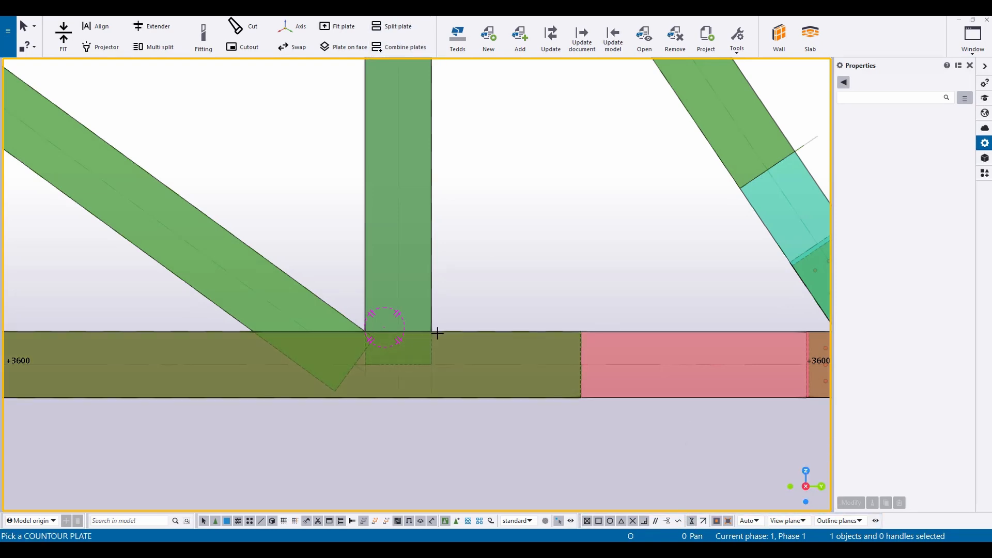
pyautogui.click(476, 331)
pyautogui.click(427, 311)
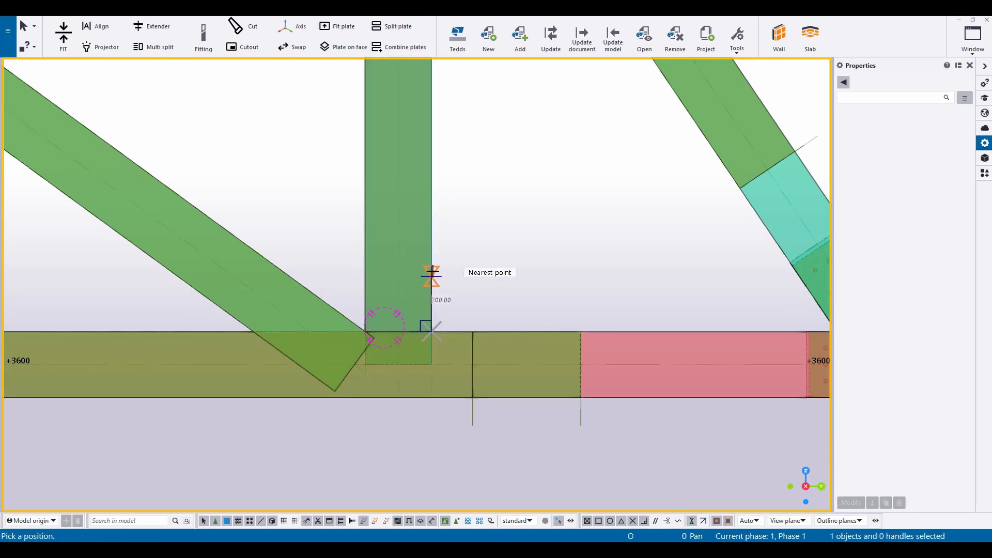
pyautogui.moveTo(320, 275); pyautogui.dragTo(461, 279, button='middle')
pyautogui.click(448, 295)
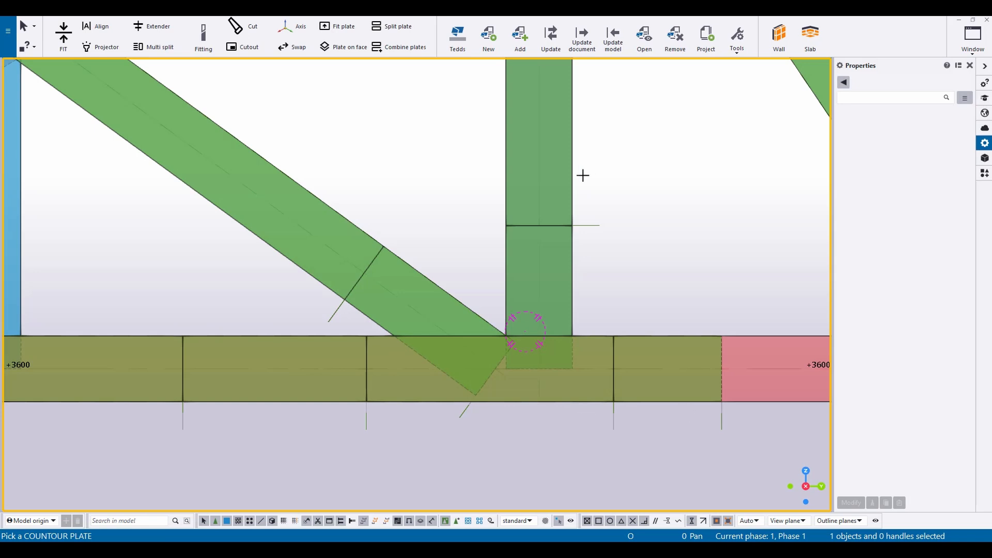
pyautogui.click(292, 234)
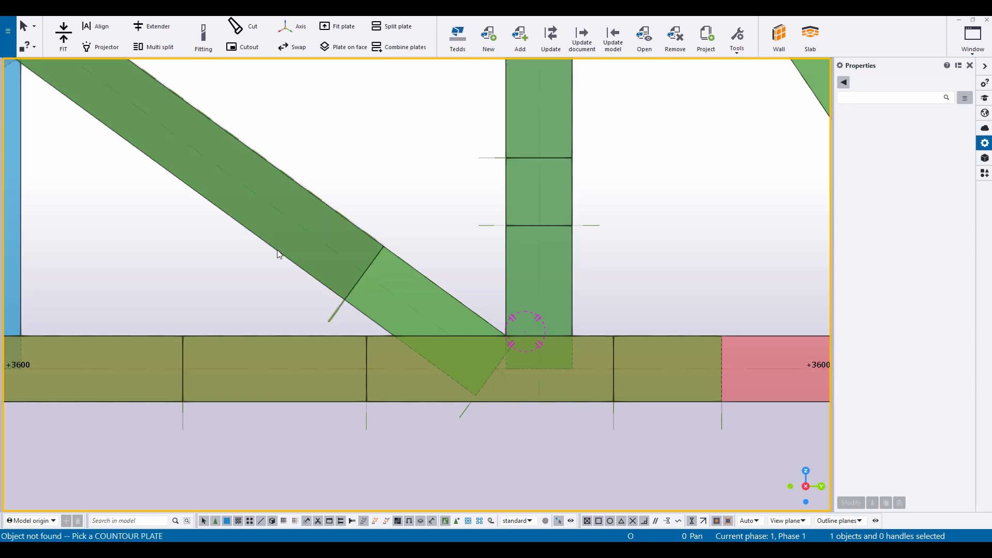
pyautogui.click(307, 191)
pyautogui.press('Escape')
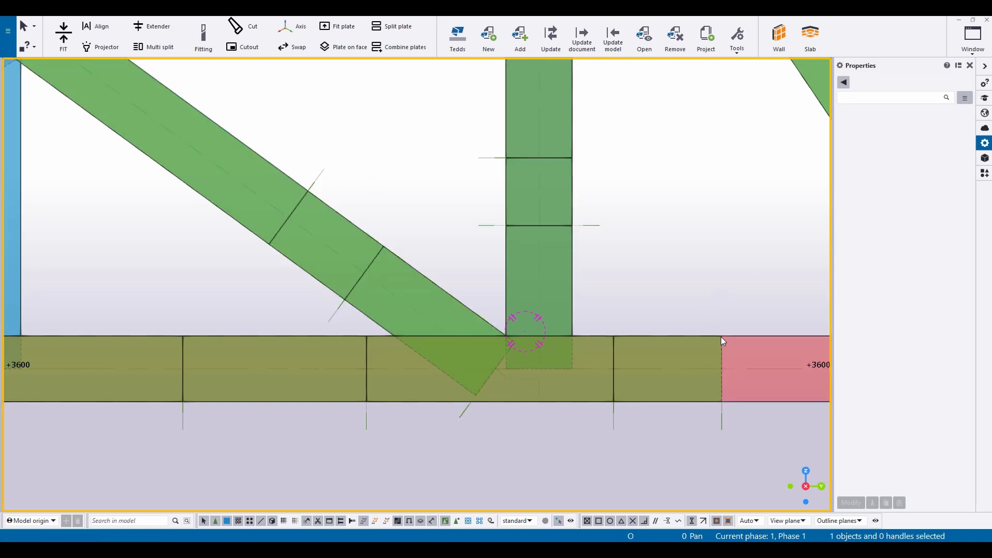
# Delete the surplus plate segments on the chord at both sides of the left joint and on the post and diagonal above it.
pyautogui.click(722, 337)
pyautogui.press('Delete')
pyautogui.click(572, 194)
pyautogui.press('Delete')
pyautogui.click(348, 225)
pyautogui.press('Delete')
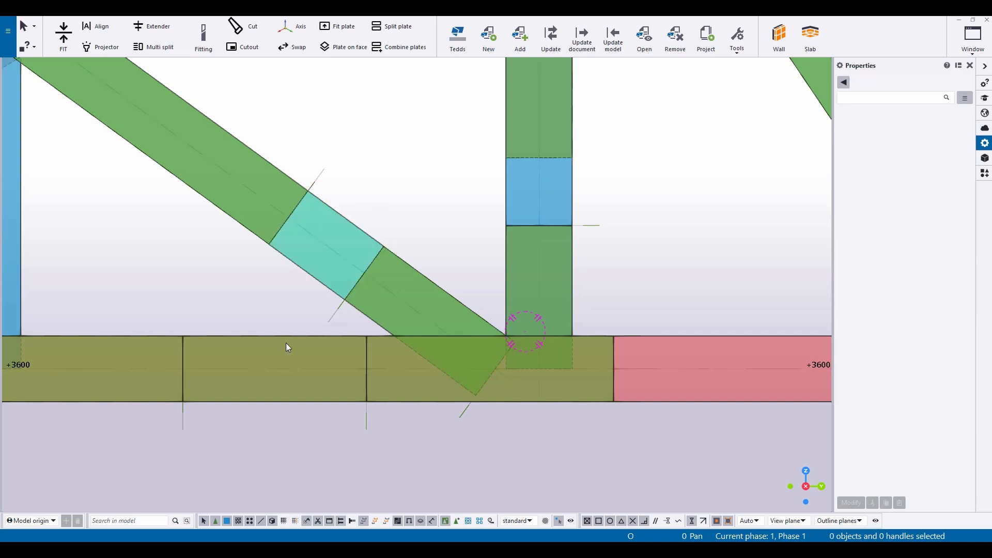
pyautogui.click(288, 345)
pyautogui.press('Delete')
# Combine the chord, post and diagonal plate pieces at the left joint into one gusset plate.
pyautogui.moveTo(586, 317); pyautogui.dragTo(587, 317, button='middle')
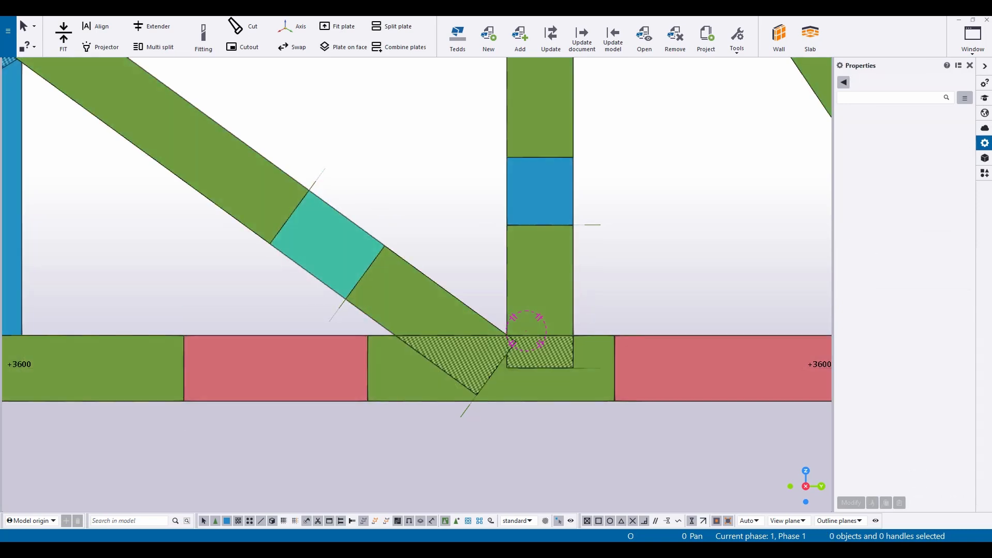
pyautogui.click(397, 47)
pyautogui.click(603, 361)
pyautogui.click(564, 299)
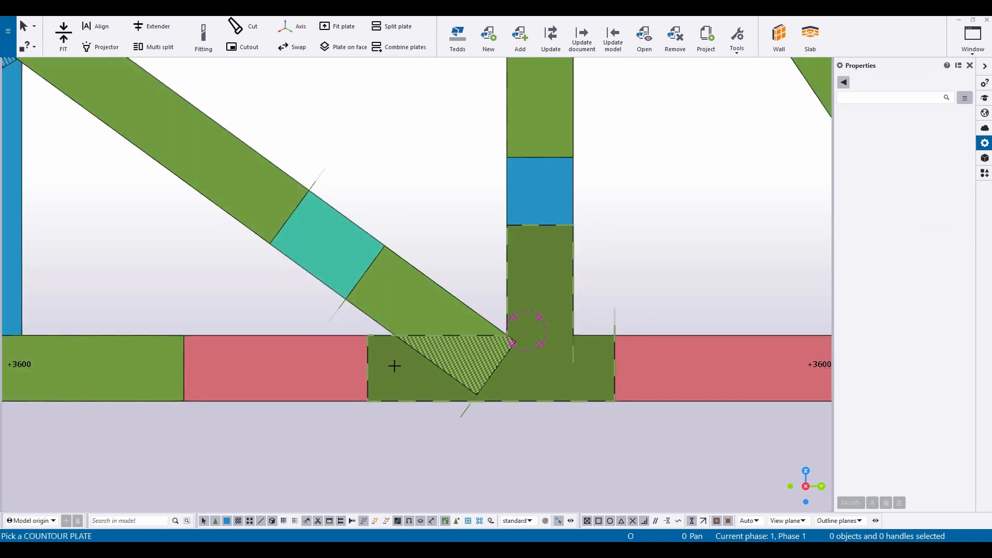
pyautogui.click(397, 329)
pyautogui.rightClick(427, 212)
pyautogui.click(458, 219)
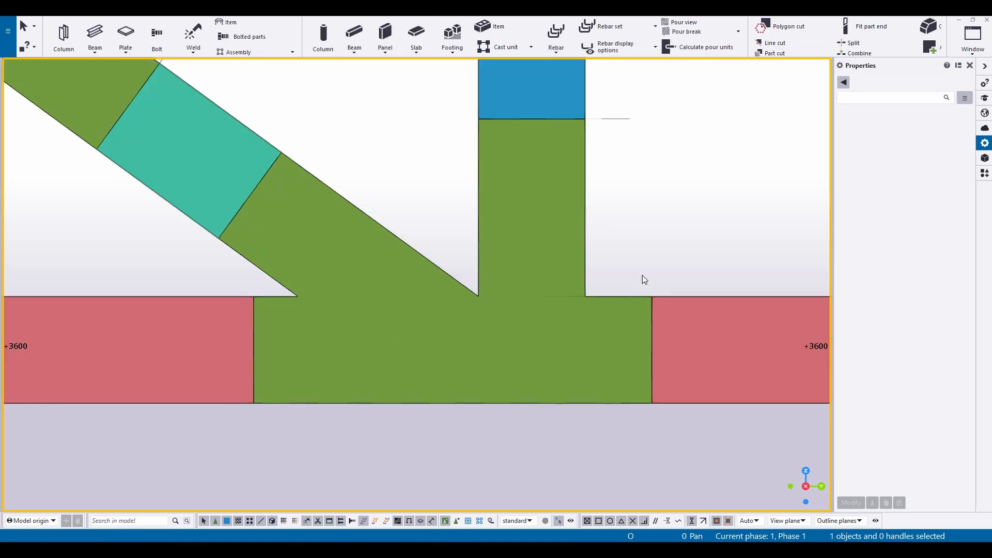
# Bolt the left joint's gusset plate to the diagonal with a centred bolt array spaced 2*80 mm along and 2*60 mm across.
pyautogui.click(158, 44)
pyautogui.click(266, 166)
pyautogui.click(268, 175)
pyautogui.middleClick(267, 186)
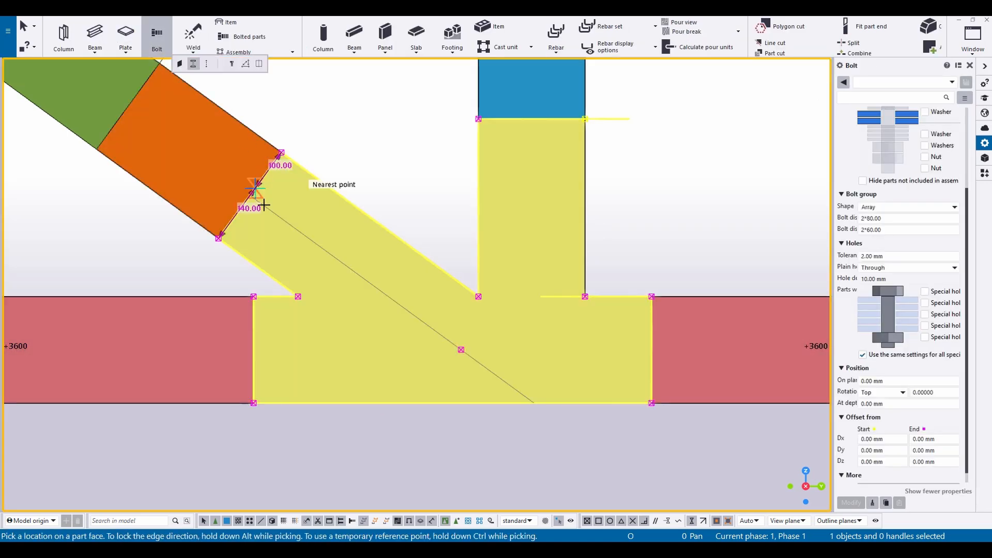
pyautogui.click(268, 207)
# Bolt the left joint's gusset plate to the vertical post with a centred 2*80 by 2*60 mm bolt array below the plate's upper edge.
pyautogui.click(583, 93)
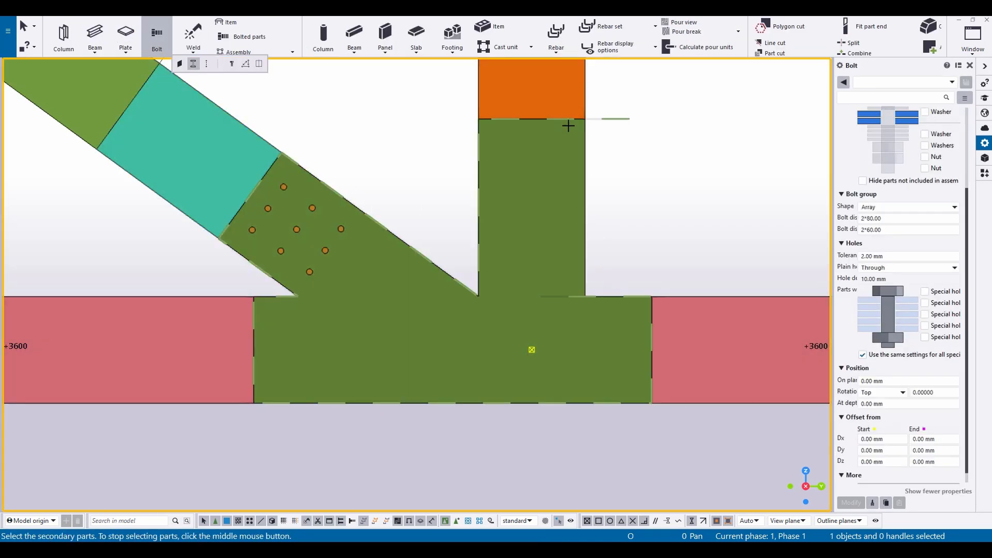
pyautogui.click(568, 121)
pyautogui.middleClick(536, 158)
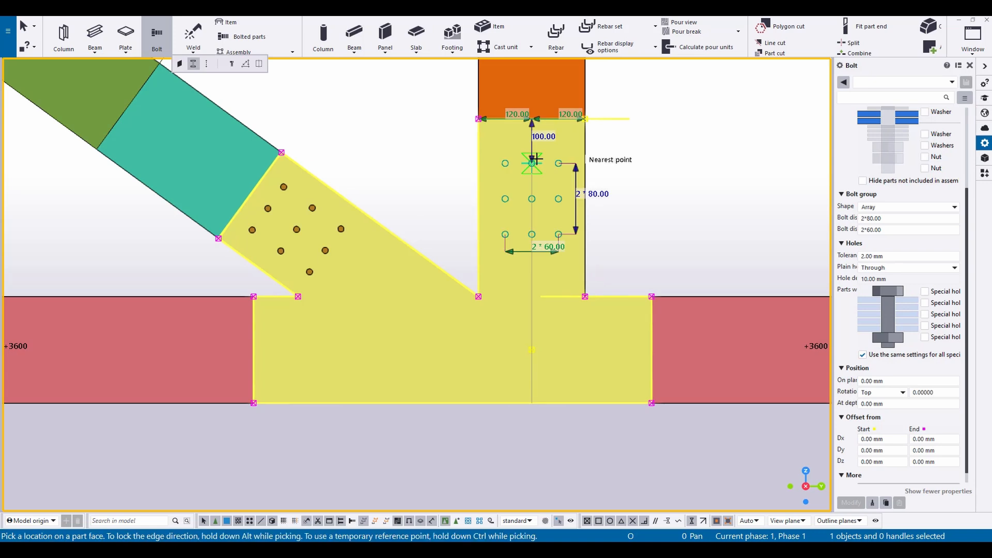
pyautogui.scroll(2, 537, 148)
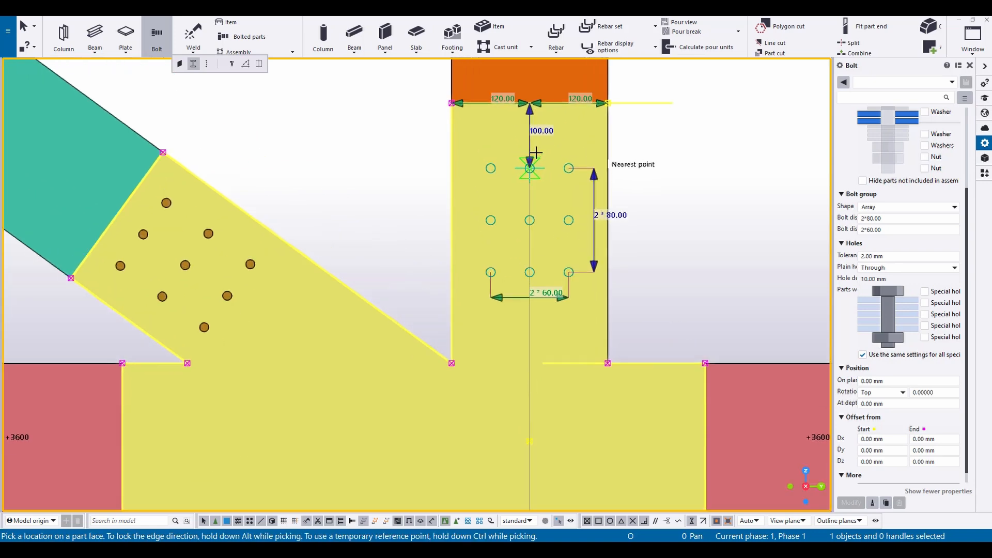
pyautogui.click(534, 149)
pyautogui.scroll(-2, 640, 171)
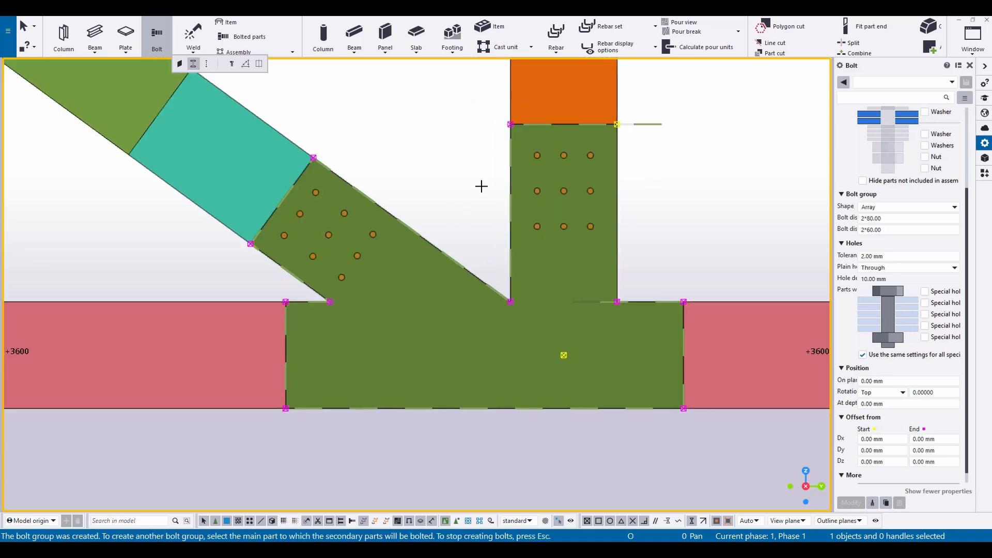
pyautogui.moveTo(481, 186); pyautogui.dragTo(625, 173, button='middle')
pyautogui.press('Escape')
# Bolt the left joint's gusset plate to the bottom chord with a 2*80 by 2*60 mm array near the plate's right end.
pyautogui.click(448, 202)
pyautogui.moveTo(448, 202); pyautogui.dragTo(274, 173, button='middle')
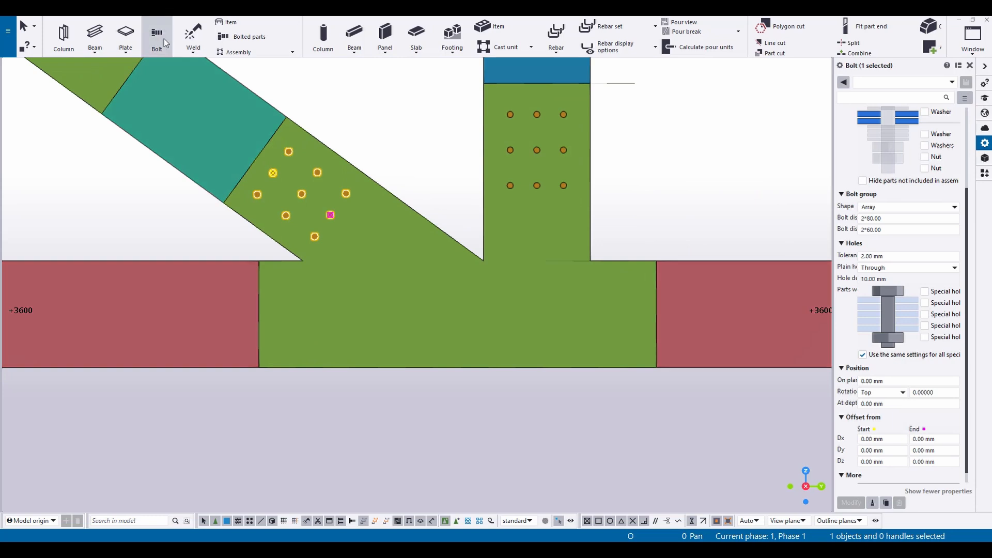
pyautogui.click(163, 39)
pyautogui.click(709, 274)
pyautogui.click(651, 290)
pyautogui.middleClick(615, 310)
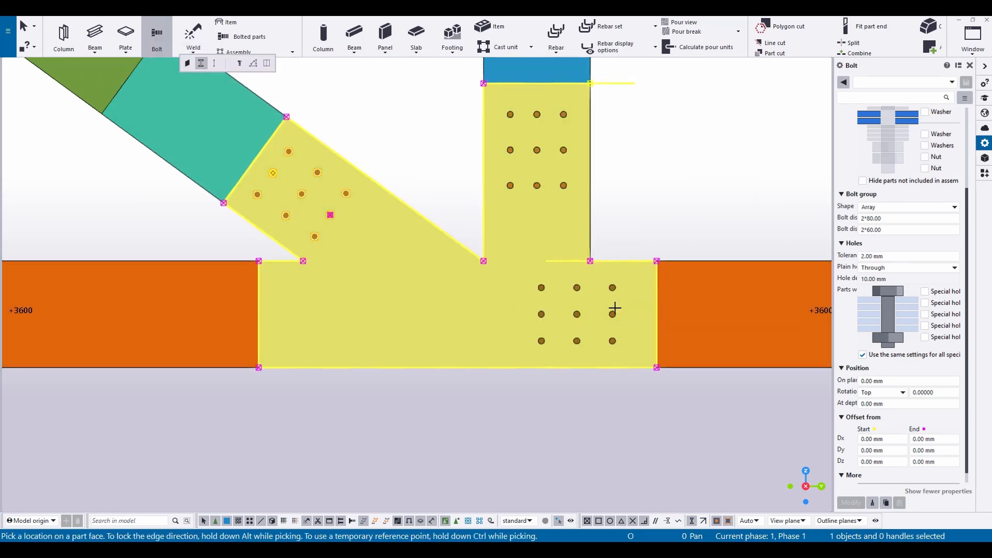
pyautogui.click(576, 318)
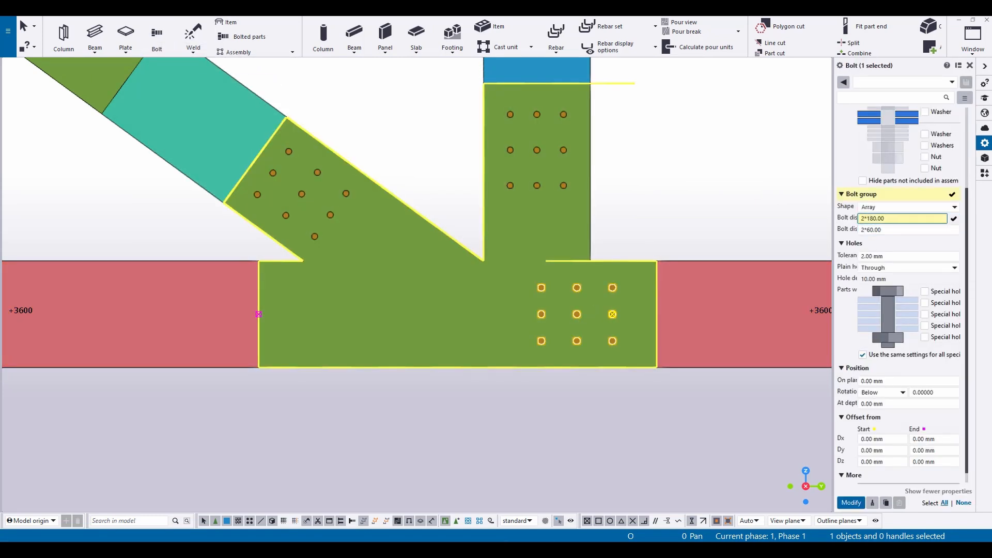
# Set the bottom chord bolt group's spacing along the chord to 5*140 mm so the bolts span the gusset plate.
pyautogui.write('5')
pyautogui.press('Return')
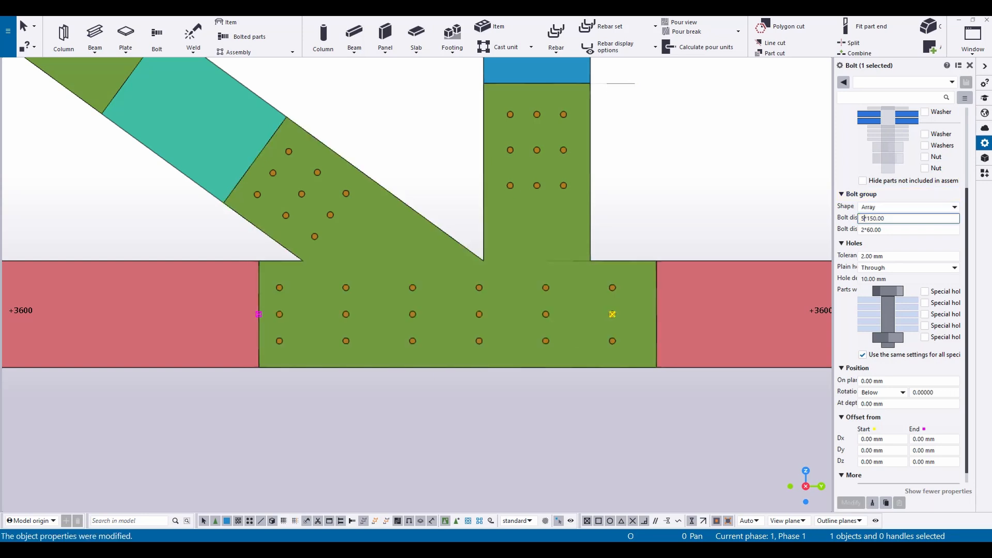
pyautogui.press('BackSpace')
pyautogui.write('4')
pyautogui.press('Return')
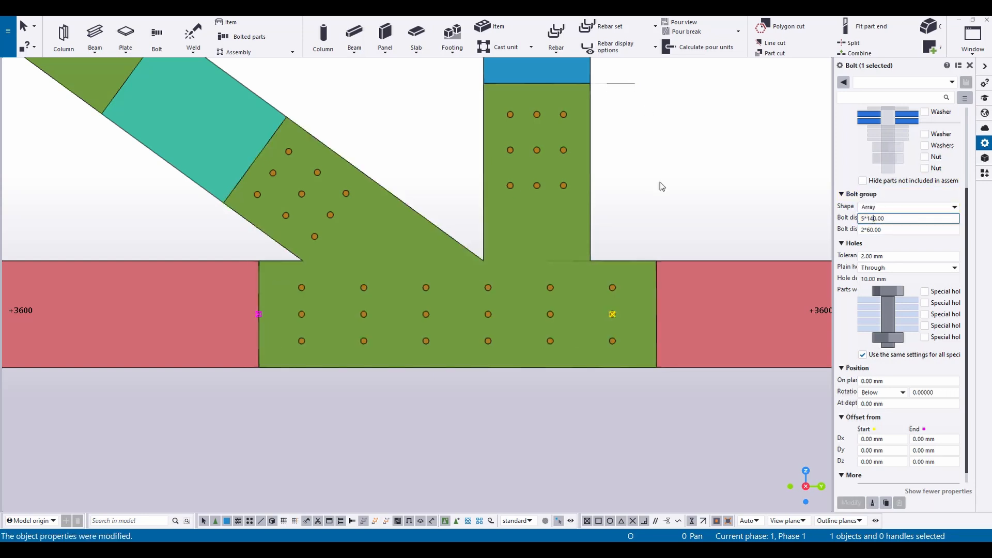
# Reposition the vertical post's bolt group, moving it 100 mm down the post onto the gusset plate.
pyautogui.click(578, 173)
pyautogui.moveTo(648, 156); pyautogui.dragTo(603, 191, button='middle')
pyautogui.moveTo(571, 123); pyautogui.dragTo(572, 162)
pyautogui.scroll(2, 526, 147)
pyautogui.rightClick(526, 149)
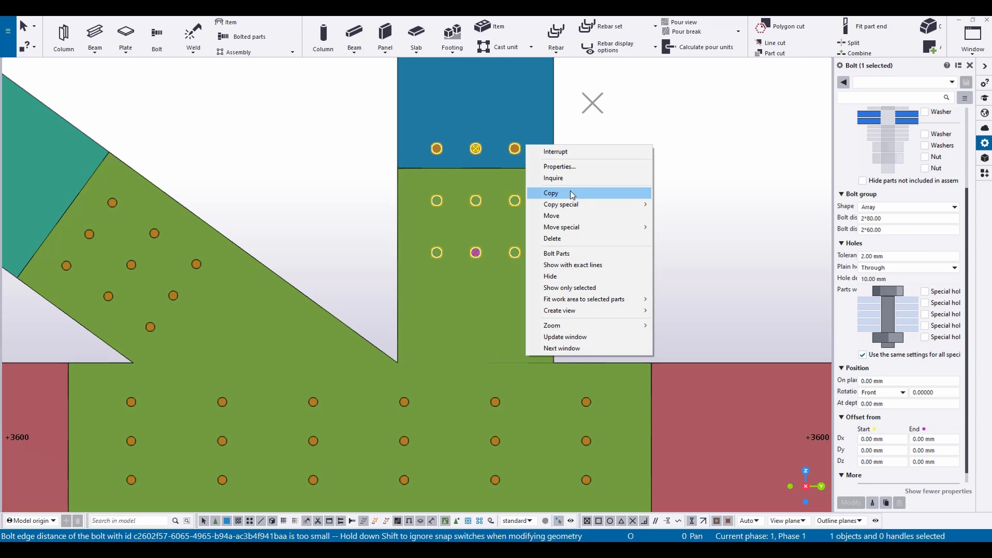
pyautogui.click(552, 216)
pyautogui.write('100')
pyautogui.press('Return')
pyautogui.click(376, 259)
pyautogui.scroll(-6, 377, 258)
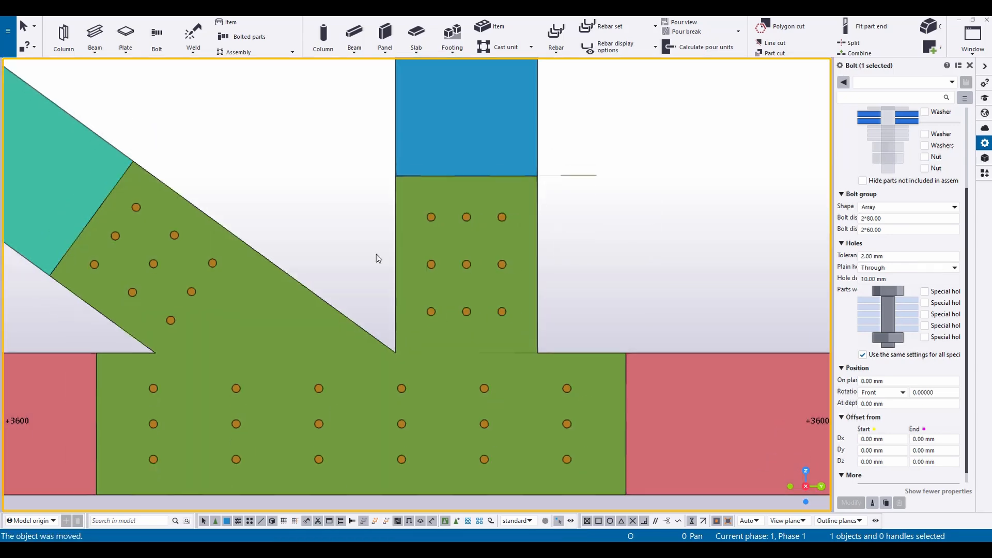
# Move the left joint's gusset plate from the timber's outer face to the middle of the members' thickness.
pyautogui.moveTo(485, 235); pyautogui.dragTo(505, 354, button='middle')
pyautogui.click(476, 387)
pyautogui.scroll(4, 459, 391)
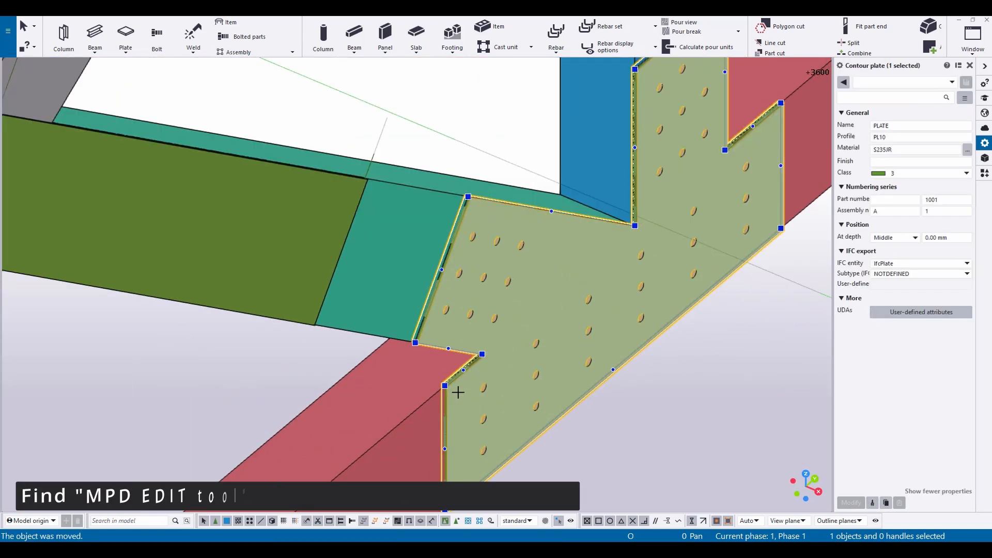
pyautogui.rightClick(459, 392)
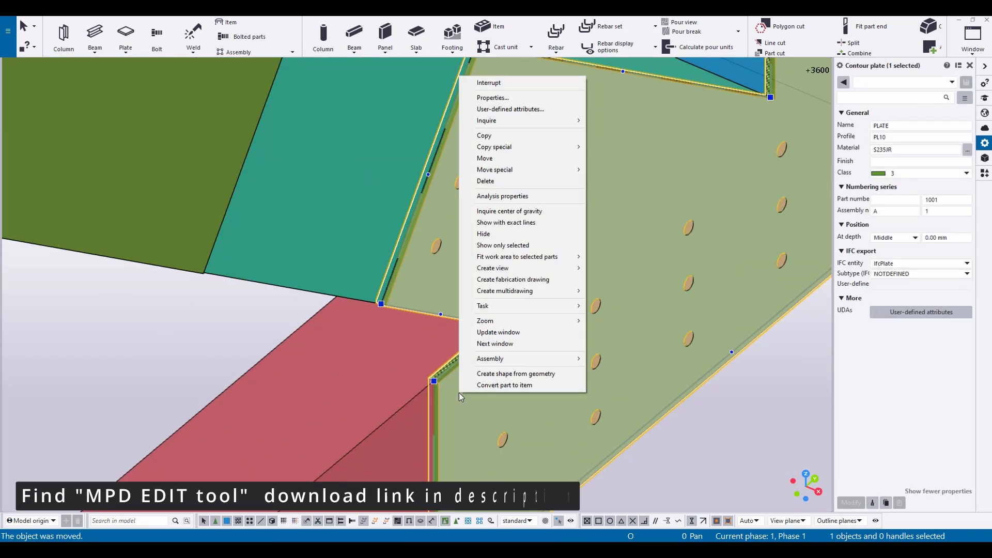
pyautogui.click(495, 159)
pyautogui.click(434, 381)
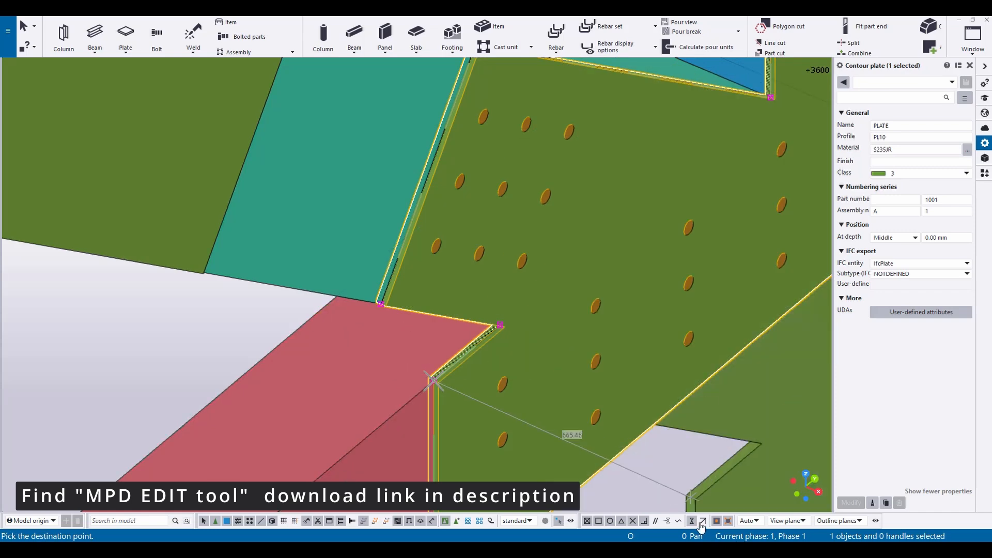
pyautogui.click(314, 319)
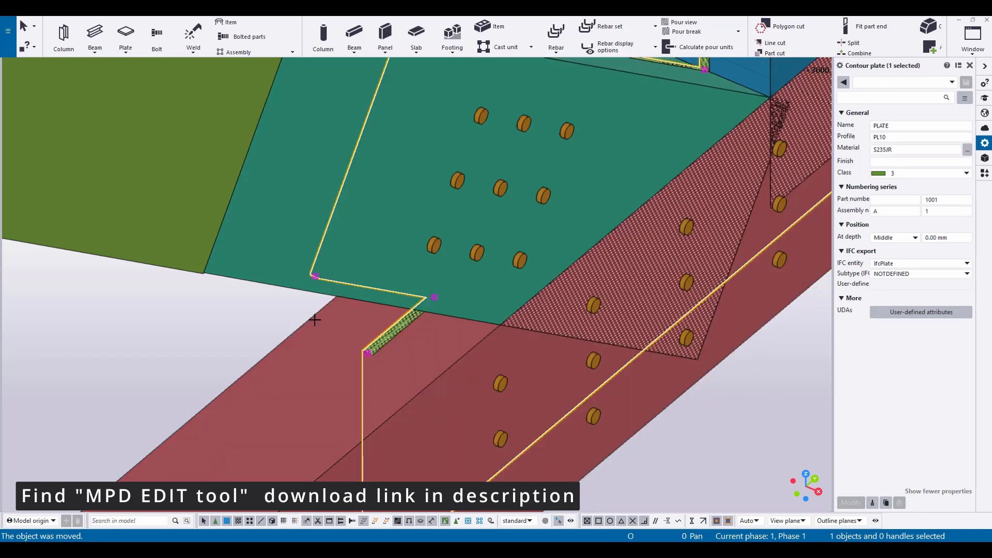
# Cut the gusset plate's slot into the bottom chord.
pyautogui.click(717, 399)
pyautogui.scroll(-3, 718, 399)
pyautogui.keyDown('ctrl'); pyautogui.moveTo(717, 399); pyautogui.dragTo(615, 363, button='middle'); pyautogui.keyUp('ctrl')
pyautogui.scroll(3, 417, 310)
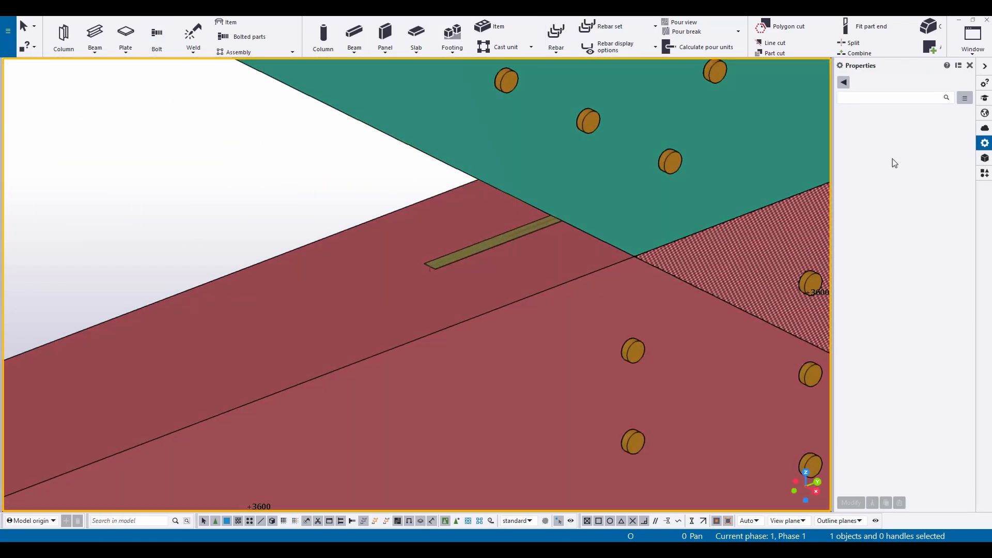
pyautogui.click(984, 174)
pyautogui.click(871, 279)
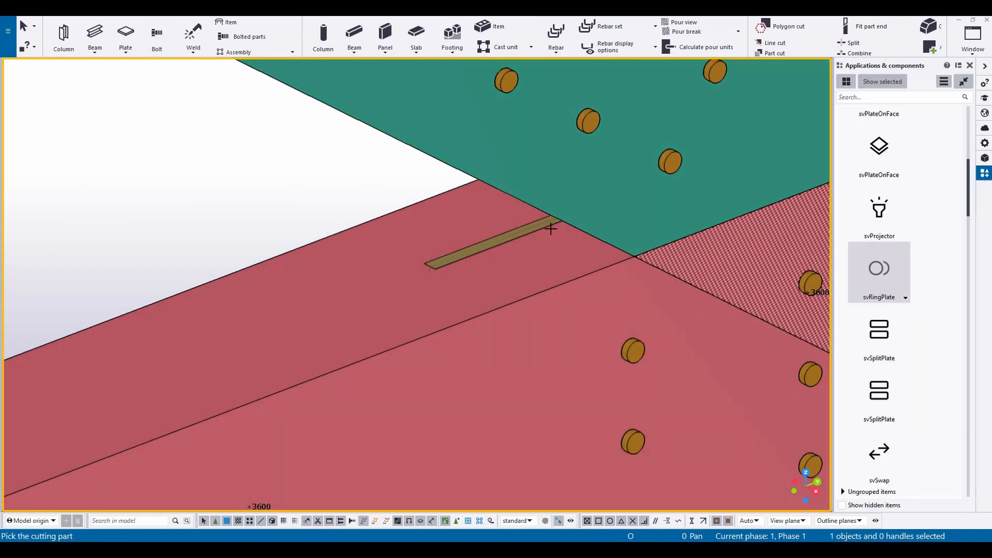
pyautogui.click(510, 233)
pyautogui.click(376, 220)
pyautogui.scroll(-5, 415, 199)
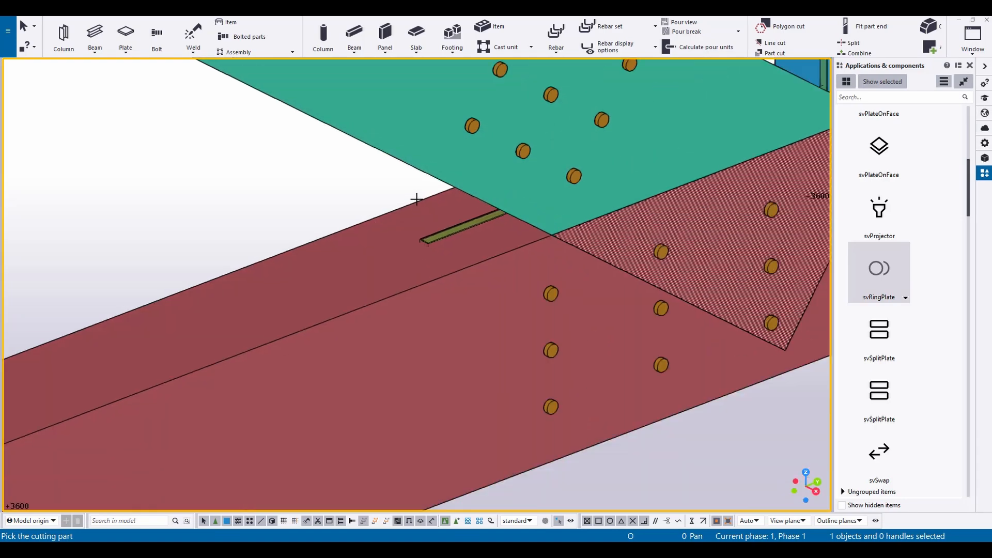
# Cut the gusset plate's slot into the diagonal at the left joint.
pyautogui.keyDown('ctrl'); pyautogui.moveTo(416, 199); pyautogui.dragTo(494, 187, button='middle'); pyautogui.keyUp('ctrl')
pyautogui.scroll(6, 498, 191)
pyautogui.click(579, 244)
pyautogui.click(466, 226)
pyautogui.scroll(-3, 382, 211)
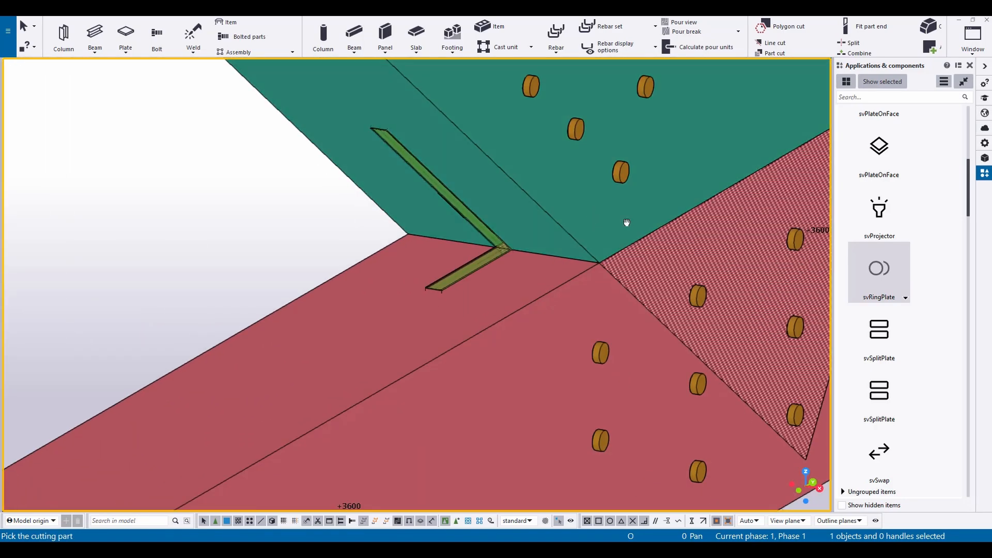
# Cut the gusset plate's slot into the vertical post at the left joint.
pyautogui.keyDown('ctrl'); pyautogui.moveTo(627, 222); pyautogui.dragTo(555, 237, button='middle'); pyautogui.keyUp('ctrl')
pyautogui.scroll(4, 501, 262)
pyautogui.click(432, 311)
pyautogui.click(551, 203)
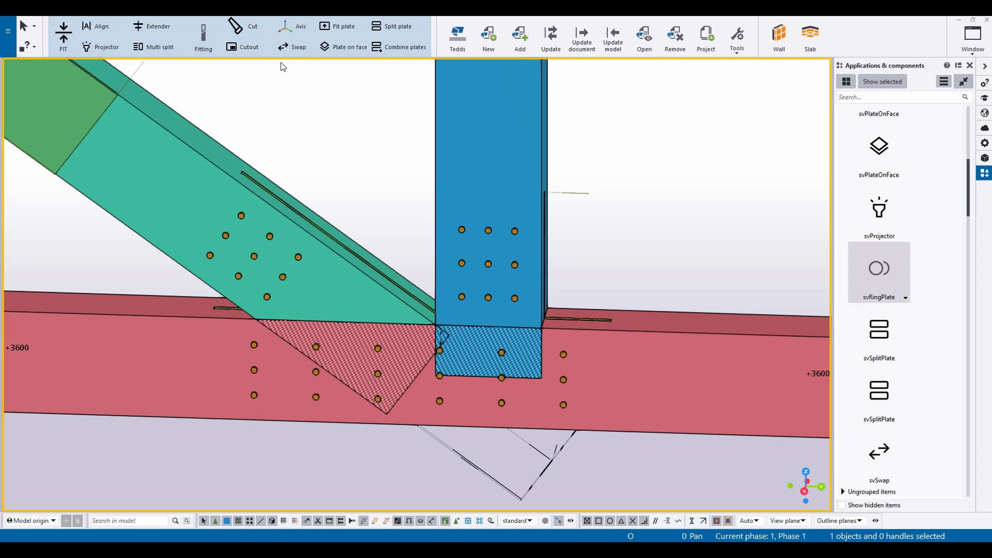
# Trim the lower ends of the vertical post and the diagonal to the bottom chord's top face.
pyautogui.click(249, 27)
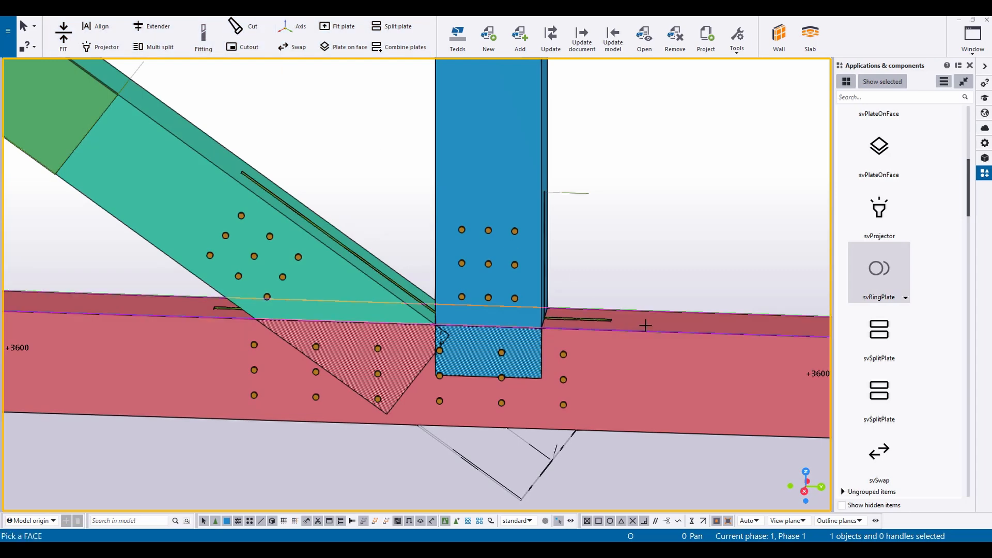
pyautogui.click(644, 326)
pyautogui.click(518, 162)
pyautogui.click(217, 172)
pyautogui.middleClick(244, 124)
pyautogui.rightClick(244, 124)
pyautogui.click(379, 144)
pyautogui.keyDown('ctrl'); pyautogui.moveTo(571, 177); pyautogui.dragTo(494, 487, button='middle'); pyautogui.keyUp('ctrl')
pyautogui.press('Escape')
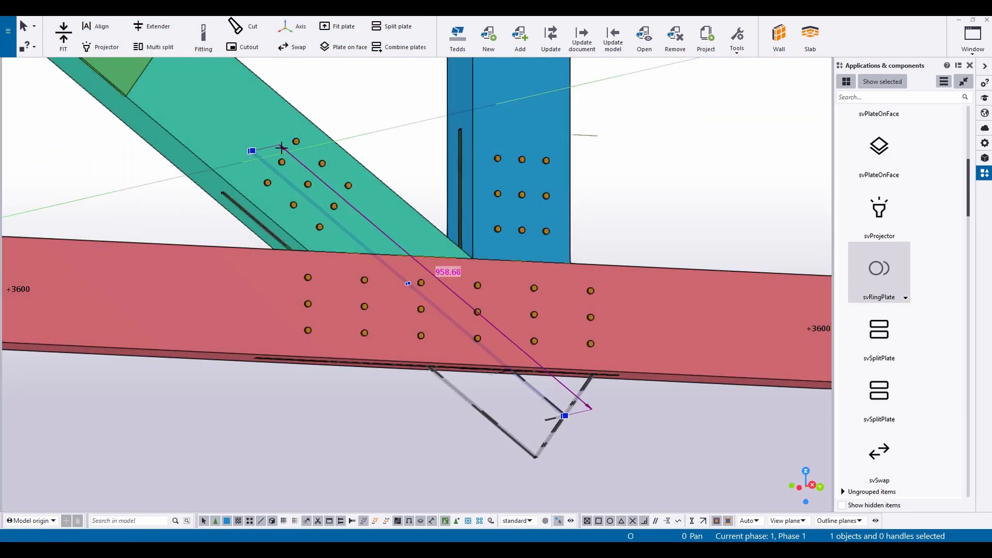
# Adjust the lengths of the gusset slot cuts in the left joint's members for end clearance, with the post's slot cut at 556 mm.
pyautogui.keyDown('ctrl'); pyautogui.moveTo(280, 146); pyautogui.dragTo(471, 150, button='middle'); pyautogui.keyUp('ctrl')
pyautogui.scroll(5, 472, 141)
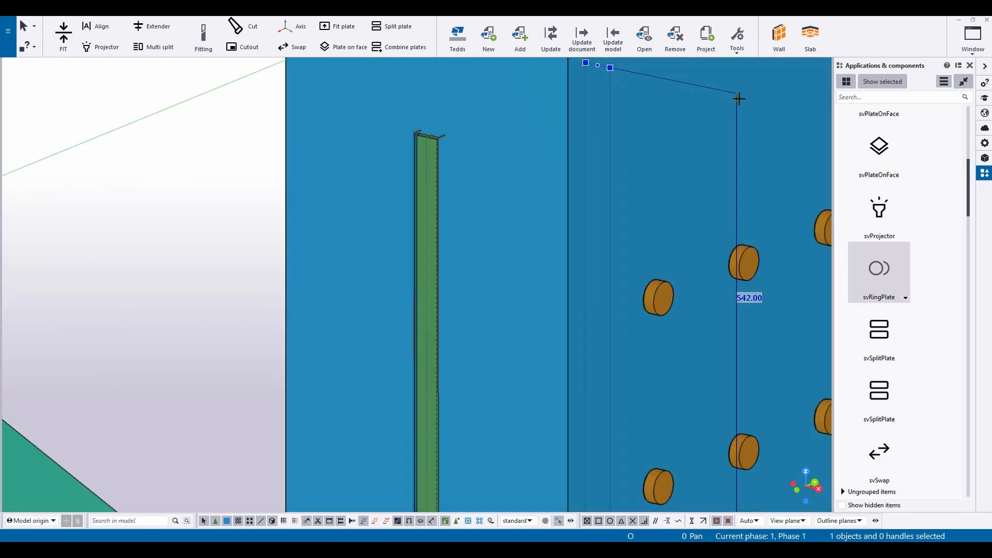
pyautogui.scroll(-5, 739, 98)
pyautogui.scroll(8, 326, 373)
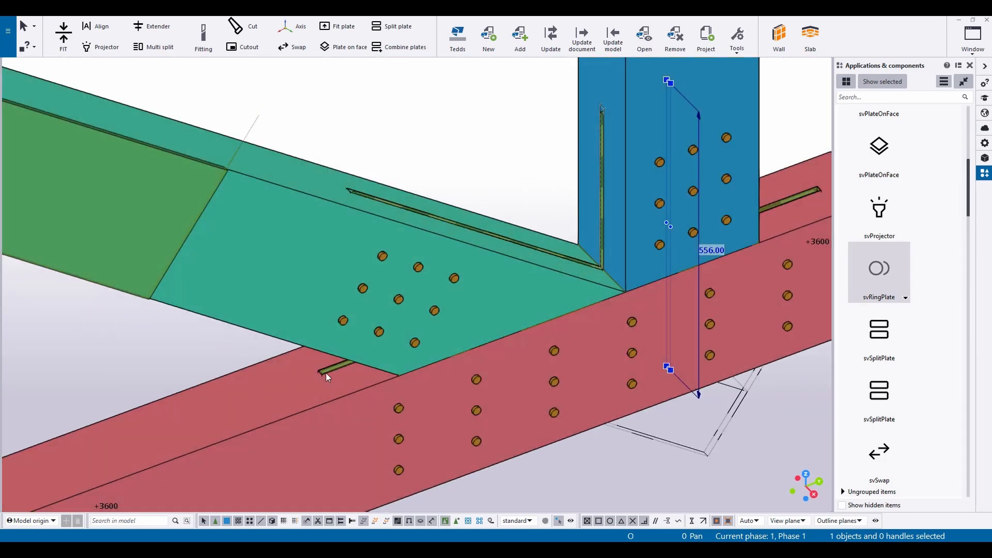
pyautogui.scroll(-8, 330, 368)
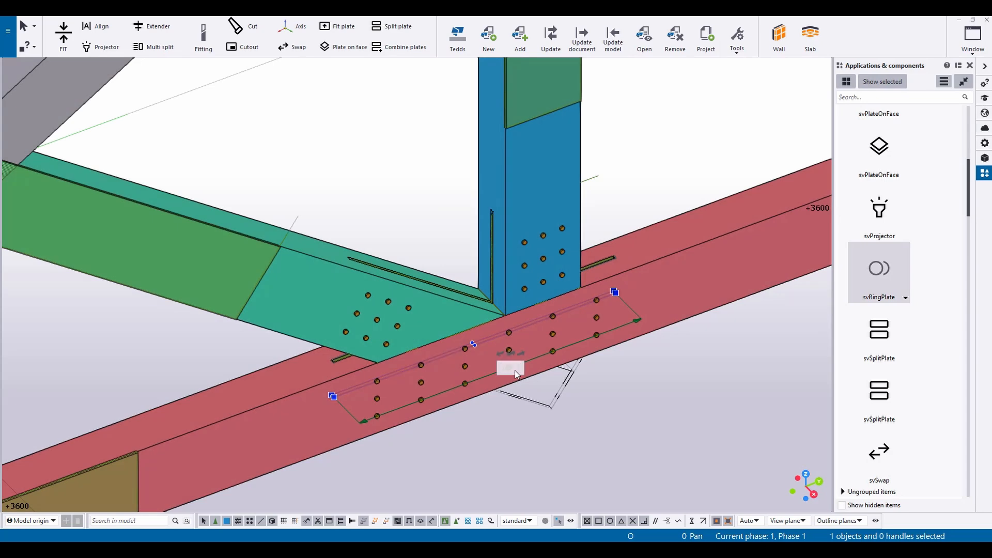
# Define a custom connection component named _botK1 from the left joint's gusset plate, bolts and cuts.
pyautogui.hotkey('ctrl', 'p')
pyautogui.moveTo(297, 185); pyautogui.dragTo(635, 450)
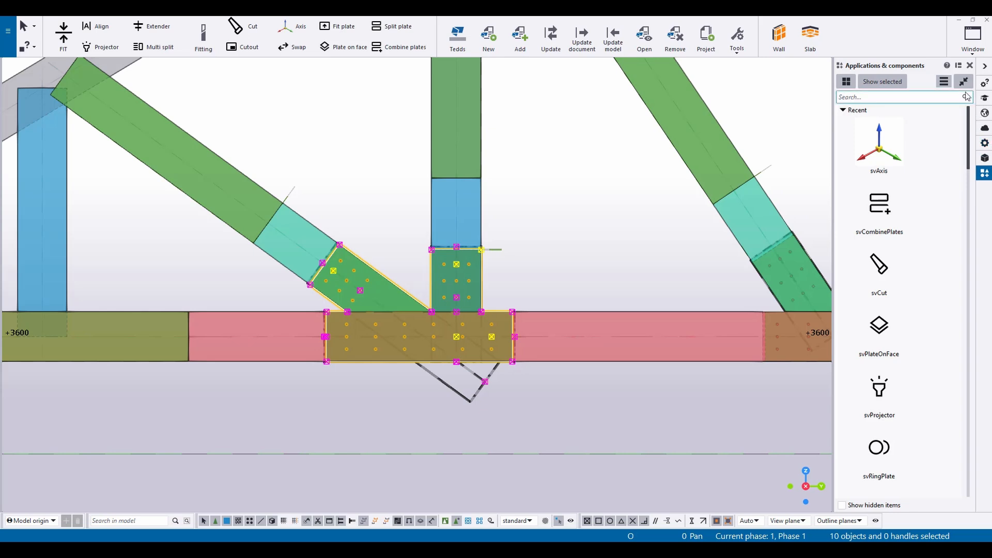
pyautogui.click(945, 82)
pyautogui.click(925, 141)
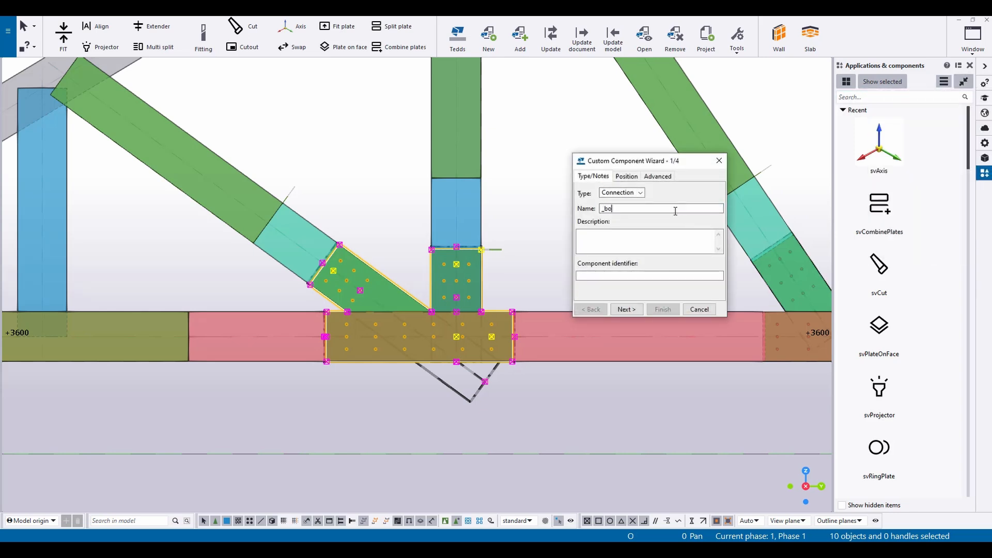
pyautogui.click(636, 310)
pyautogui.click(626, 288)
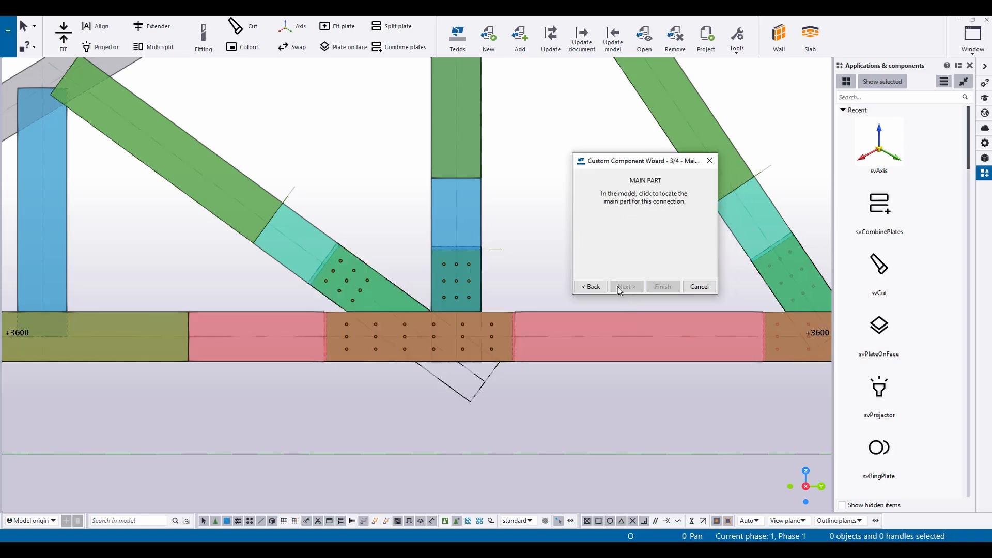
# Assign the vertical post as the connection's main part and the diagonal and bottom chord as secondary parts, and finish the component.
pyautogui.click(485, 213)
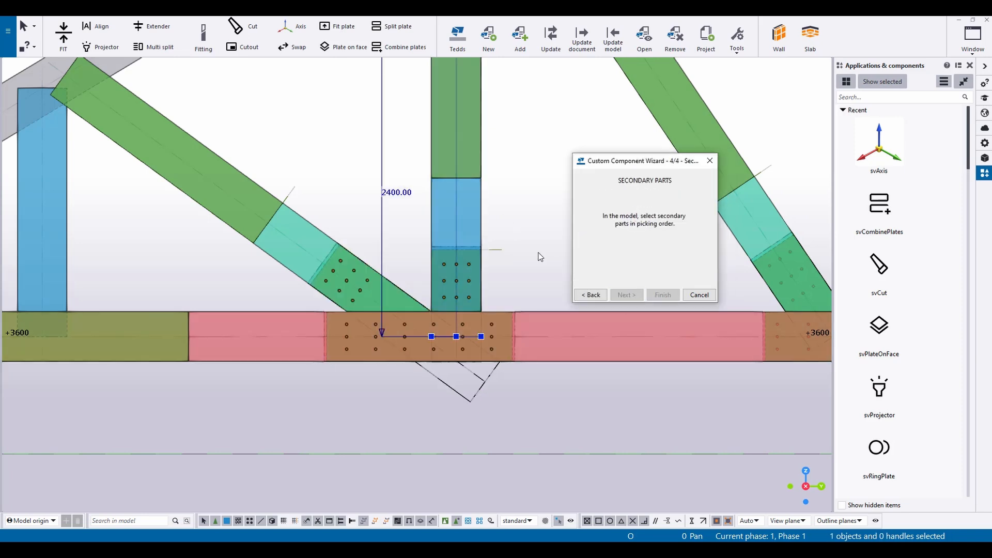
pyautogui.click(316, 230)
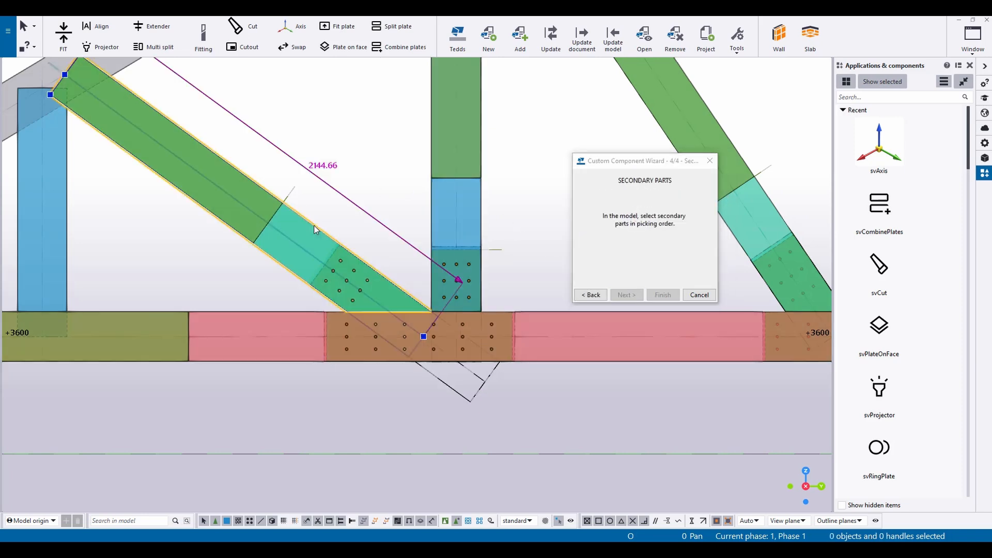
pyautogui.click(279, 315)
pyautogui.click(670, 295)
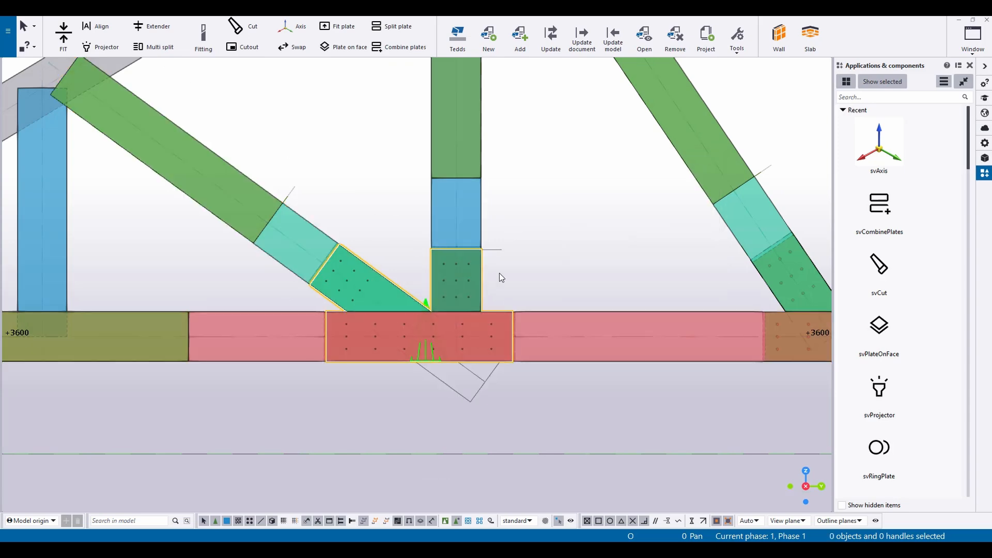
# Apply the _botK1 connection to the mirrored bottom joint, with the post as main part and the diagonal and chord as secondary parts.
pyautogui.scroll(-2, 646, 236)
pyautogui.write('_bot')
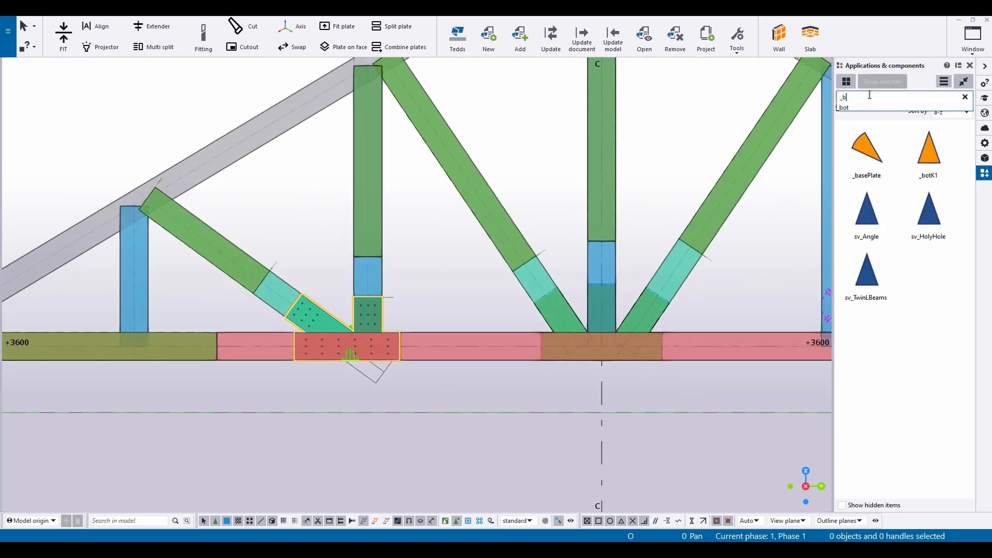
pyautogui.click(867, 150)
pyautogui.scroll(-2, 635, 281)
pyautogui.scroll(3, 591, 280)
pyautogui.click(591, 280)
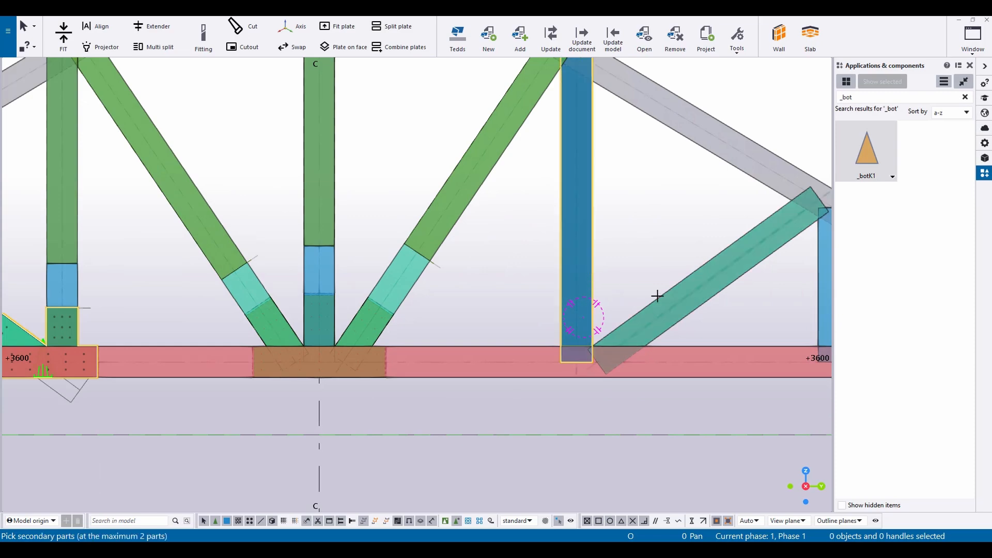
pyautogui.click(666, 302)
pyautogui.click(712, 349)
pyautogui.press('Escape')
pyautogui.keyDown('ctrl'); pyautogui.moveTo(626, 289); pyautogui.dragTo(509, 297, button='middle'); pyautogui.keyUp('ctrl')
pyautogui.scroll(5, 601, 336)
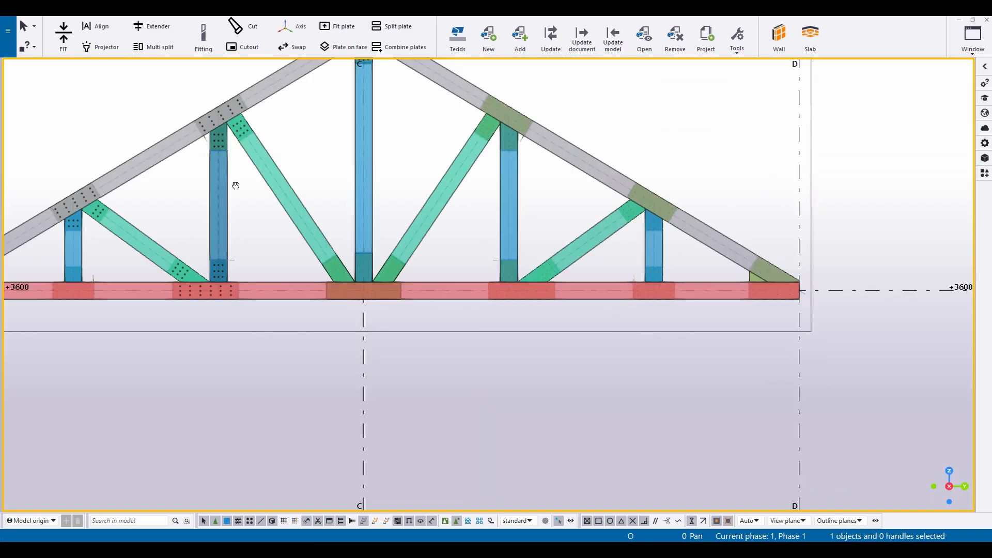
# Examine the finished gusset plates and bolt groups at the truss's support, bottom chord and rafter joints.
pyautogui.scroll(8, 384, 315)
pyautogui.click(445, 521)
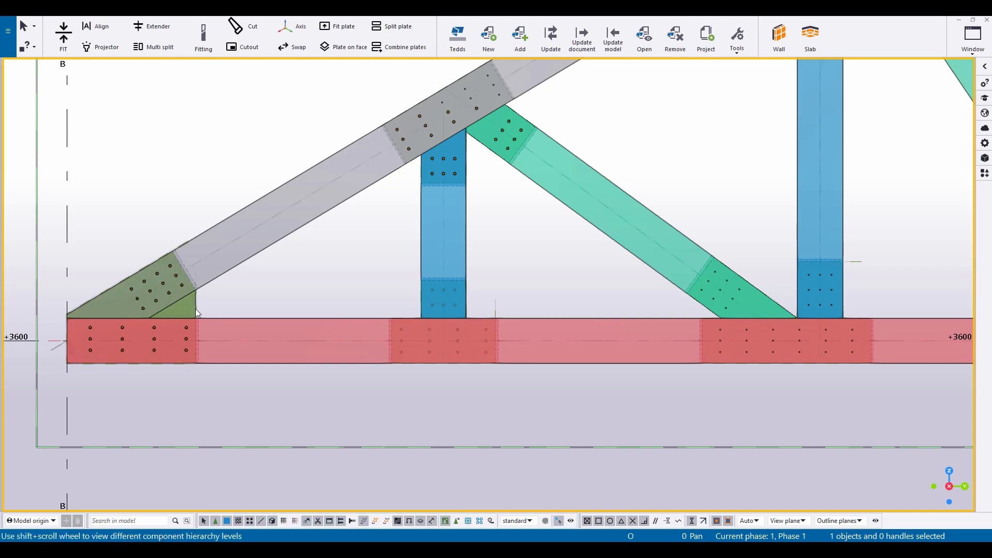
pyautogui.moveTo(485, 132); pyautogui.dragTo(415, 204, button='middle')
pyautogui.scroll(4, 414, 203)
pyautogui.scroll(-5, 479, 208)
pyautogui.moveTo(630, 255); pyautogui.dragTo(319, 526, button='middle')
pyautogui.scroll(4, 494, 271)
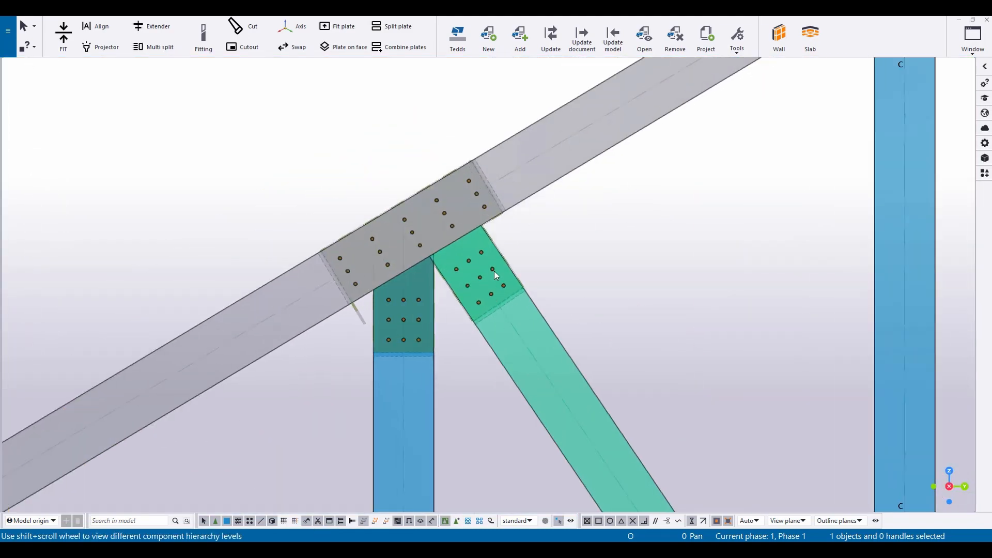
pyautogui.scroll(-7, 494, 271)
pyautogui.moveTo(633, 233); pyautogui.dragTo(544, 101, button='middle')
pyautogui.scroll(5, 544, 101)
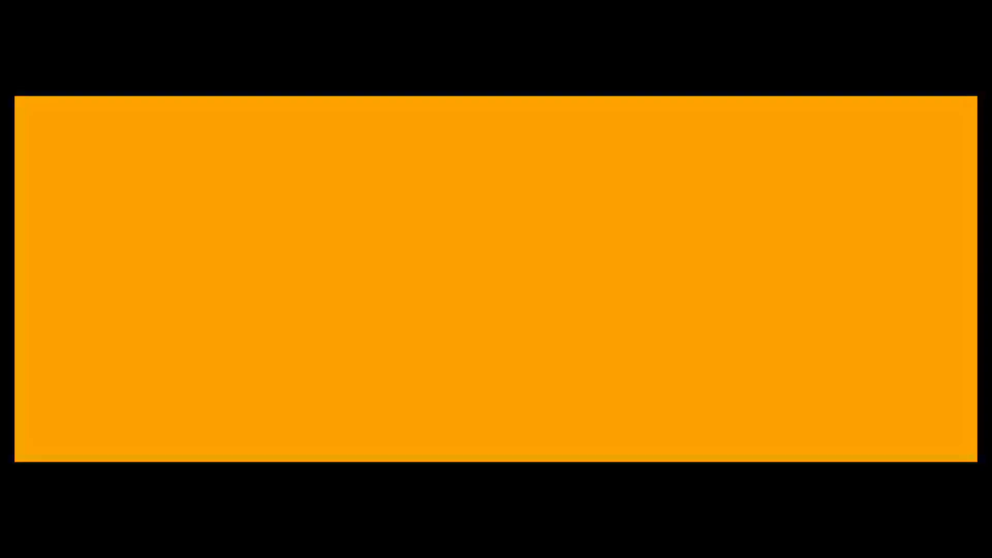